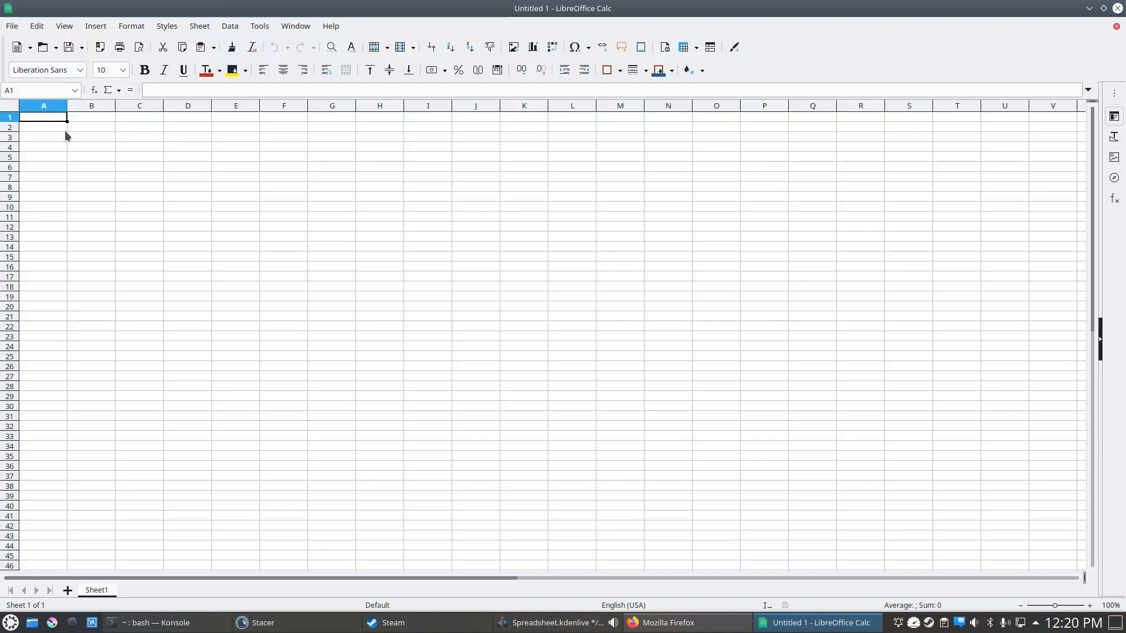
# Step: In Firefox, copy the Part 7 descriptive statistics table from the Seq/Series heading row through the row of series 20
pyautogui.click(666, 623)
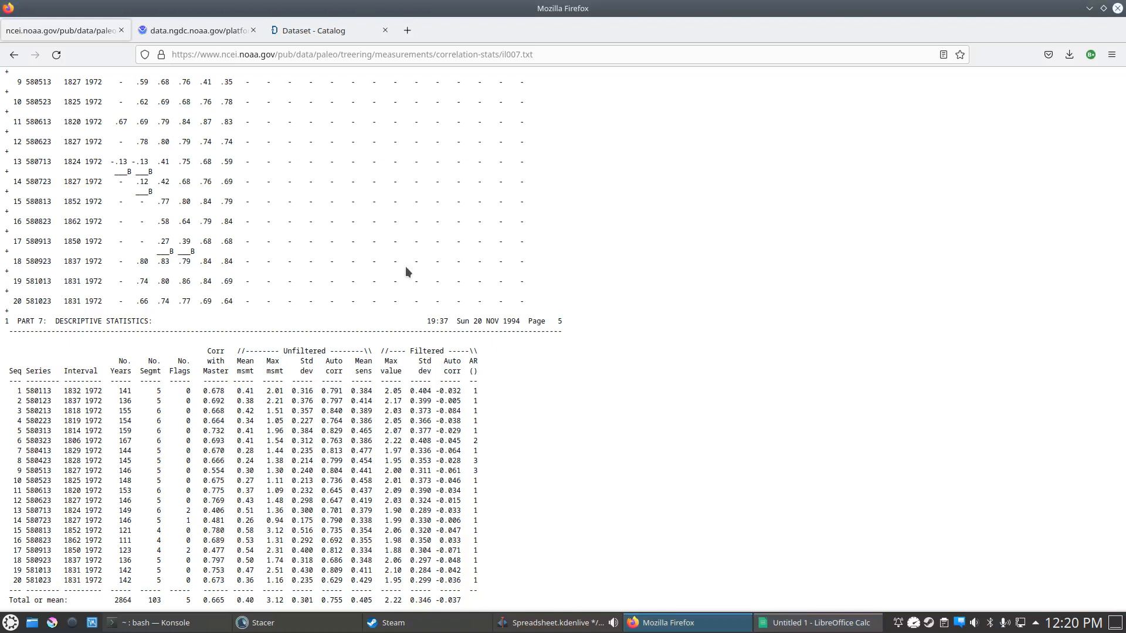
pyautogui.scroll(10, 380, 379)
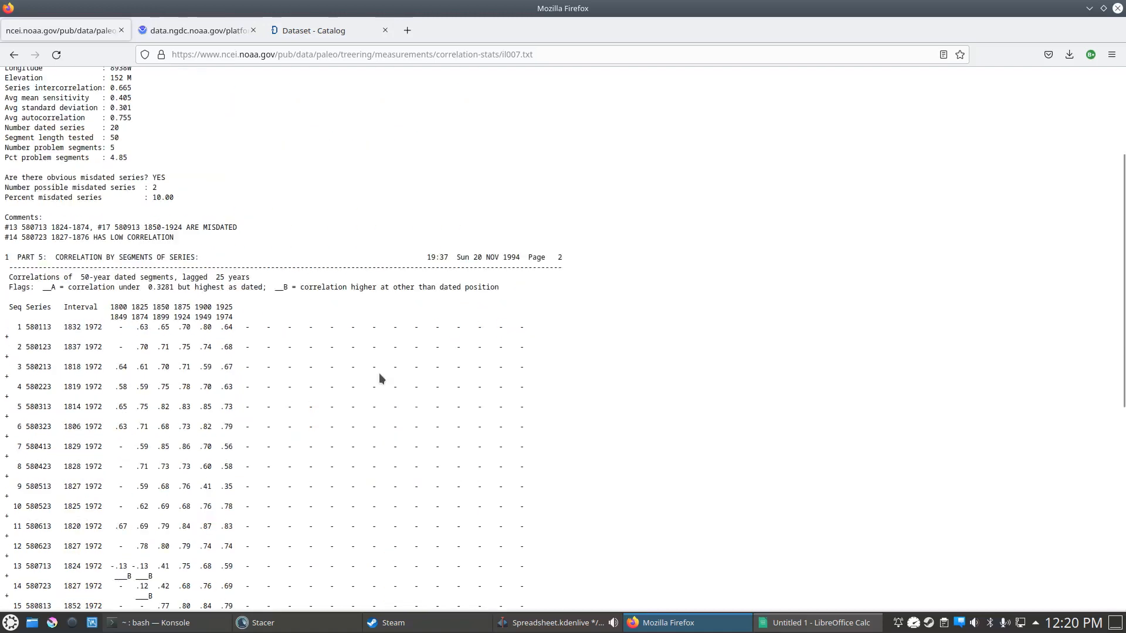
pyautogui.scroll(4, 378, 378)
pyautogui.scroll(-14, 378, 374)
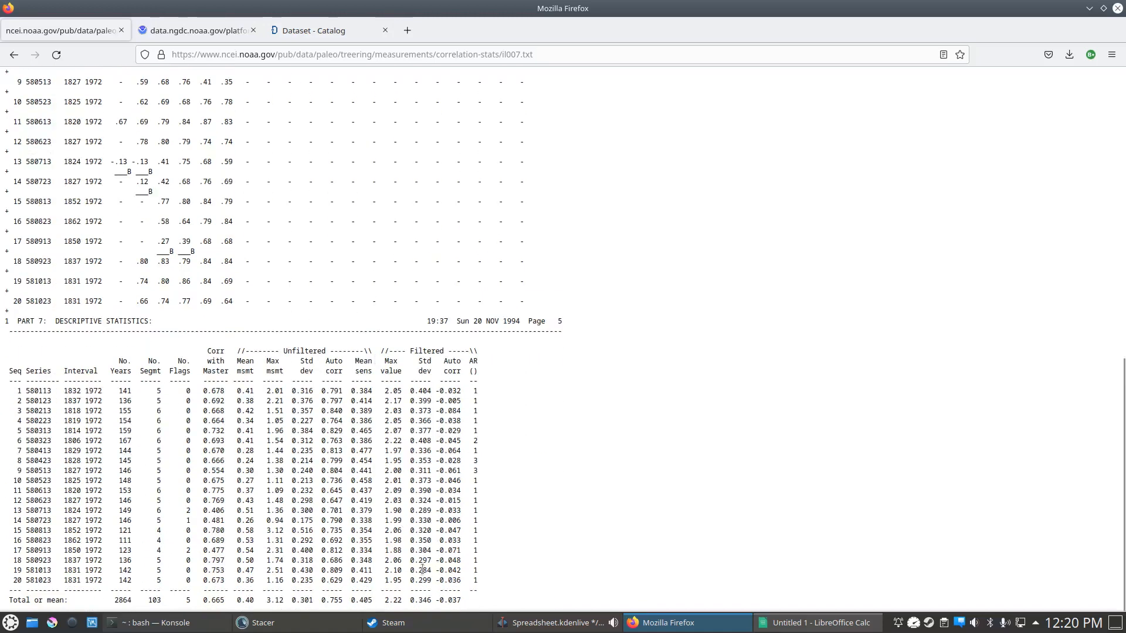
pyautogui.moveTo(480, 582); pyautogui.dragTo(1, 378)
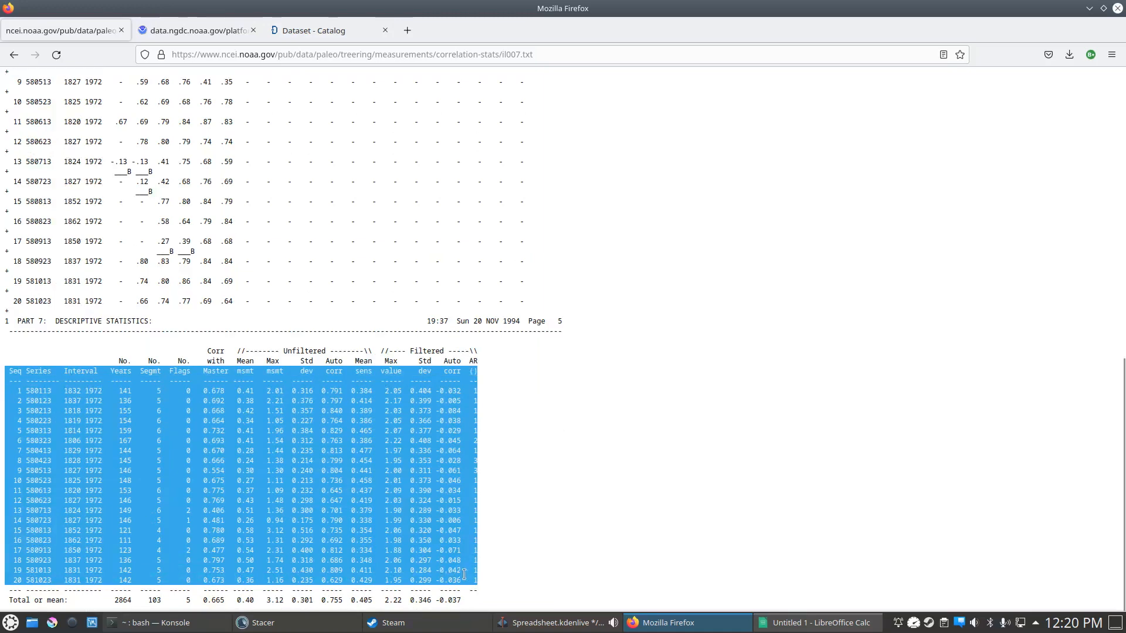
pyautogui.moveTo(480, 583); pyautogui.dragTo(3, 379)
# Step: Switch to LibreOffice Calc and paste the copied table at cell A1 using the automatic import language
pyautogui.click(815, 623)
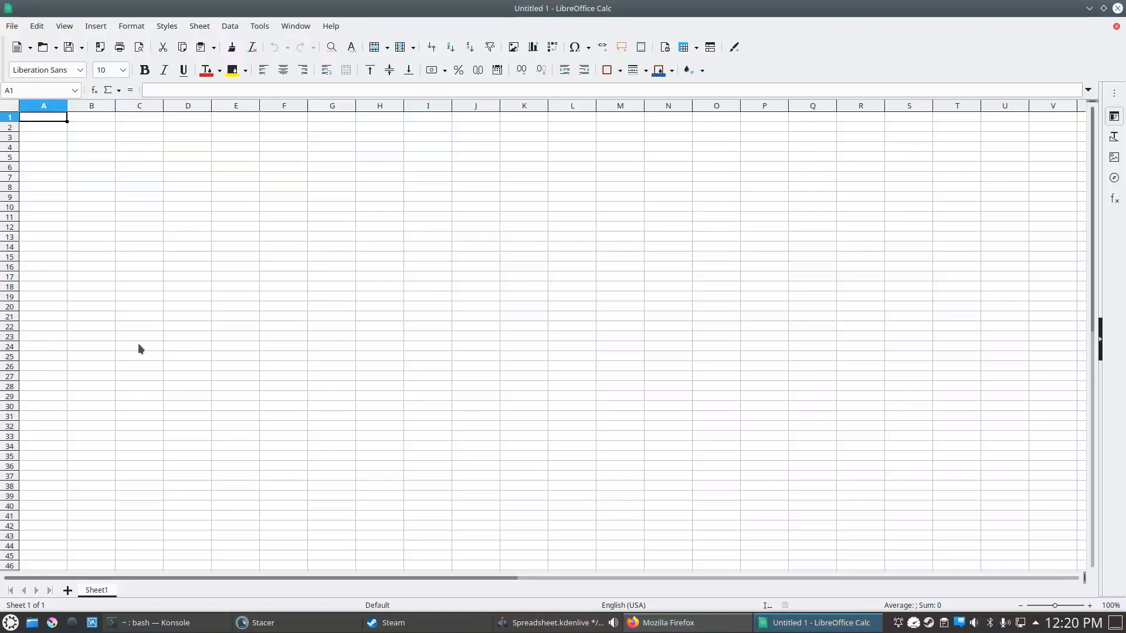
pyautogui.click(58, 118)
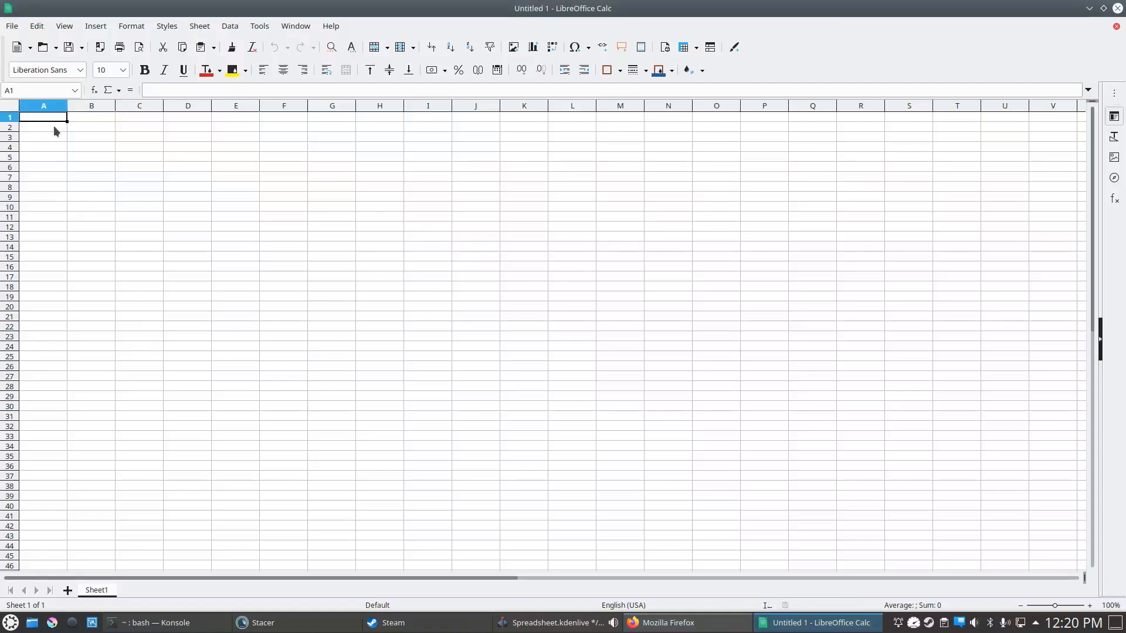
pyautogui.hotkey('ctrl', 'v')
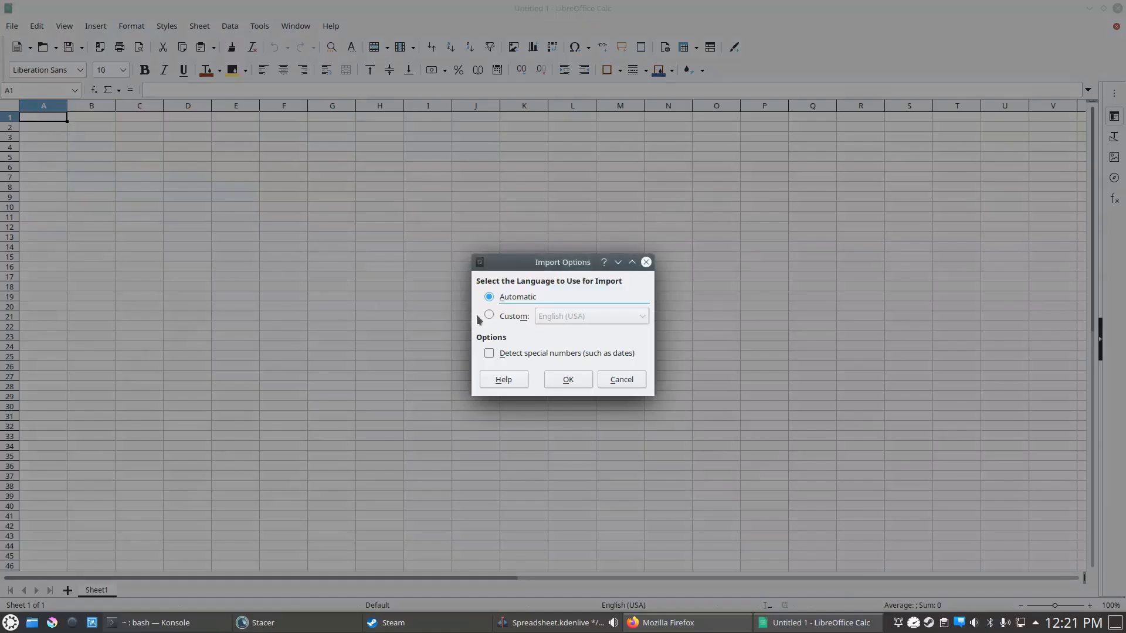
pyautogui.click(569, 381)
pyautogui.click(201, 241)
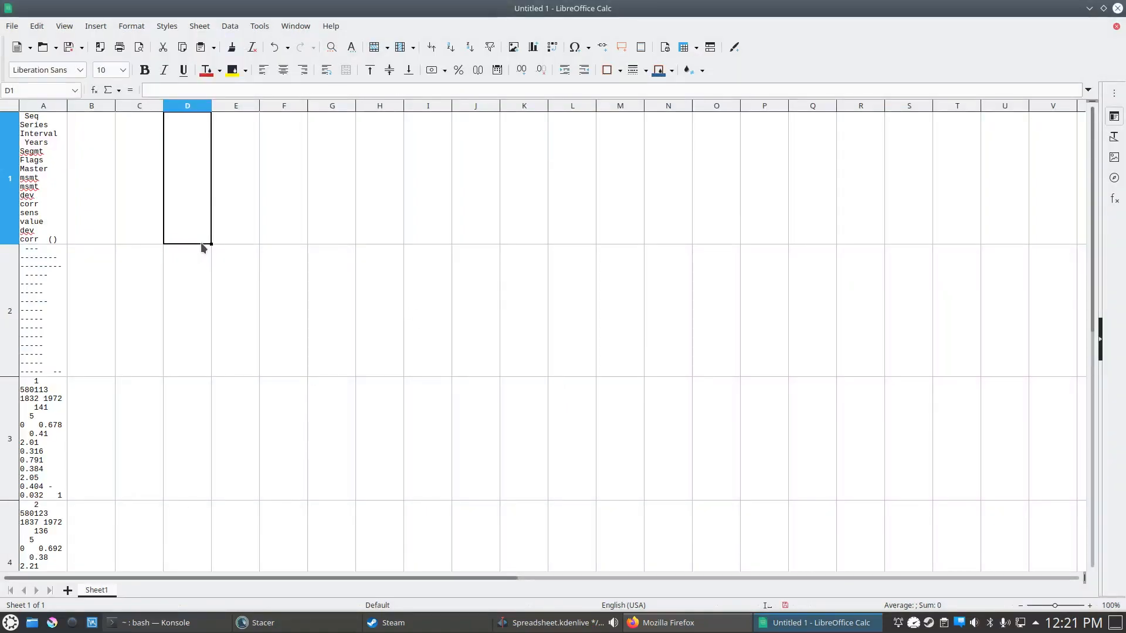
pyautogui.click(43, 209)
pyautogui.scroll(-3, 39, 247)
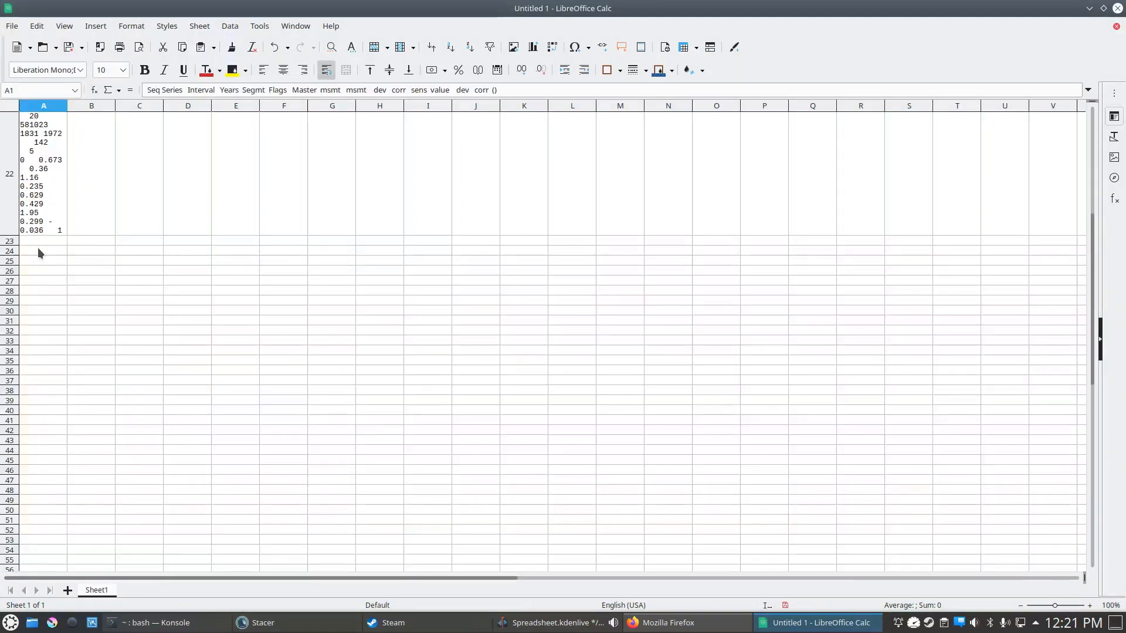
pyautogui.scroll(3, 37, 248)
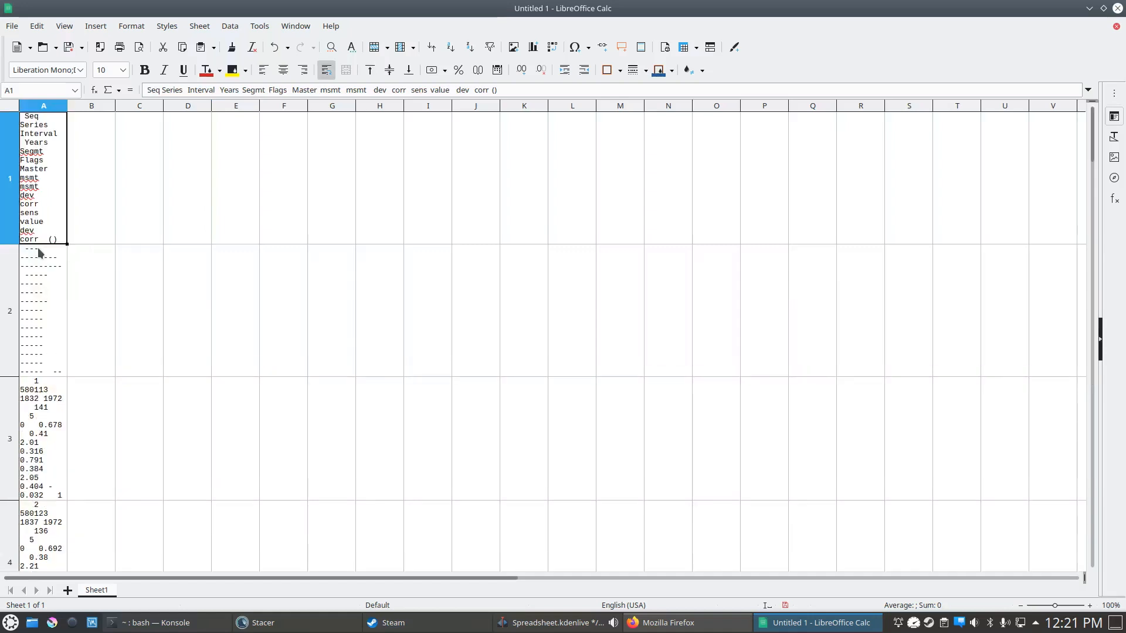
# Step: Start Text to Columns on the whole of column A and choose fixed-width separation
pyautogui.click(43, 106)
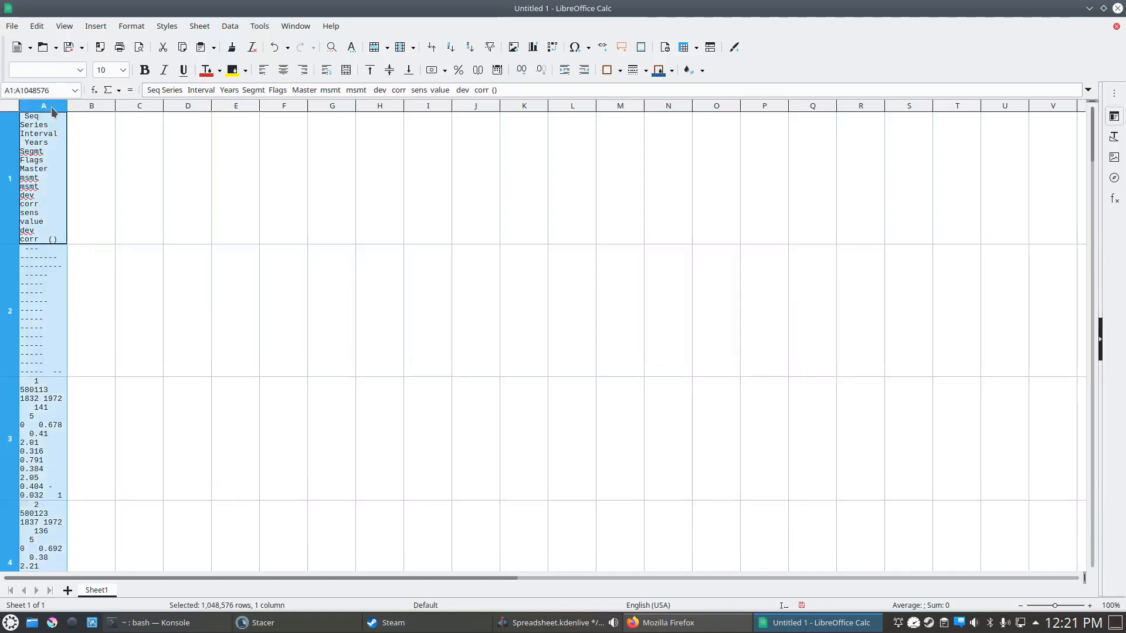
pyautogui.click(125, 144)
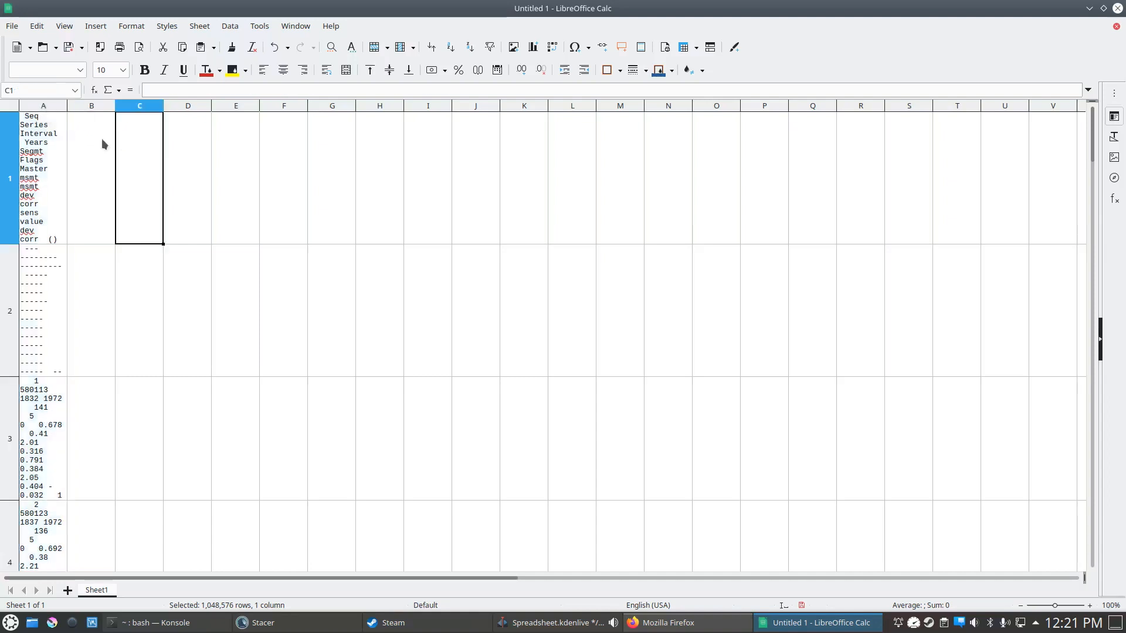
pyautogui.click(39, 104)
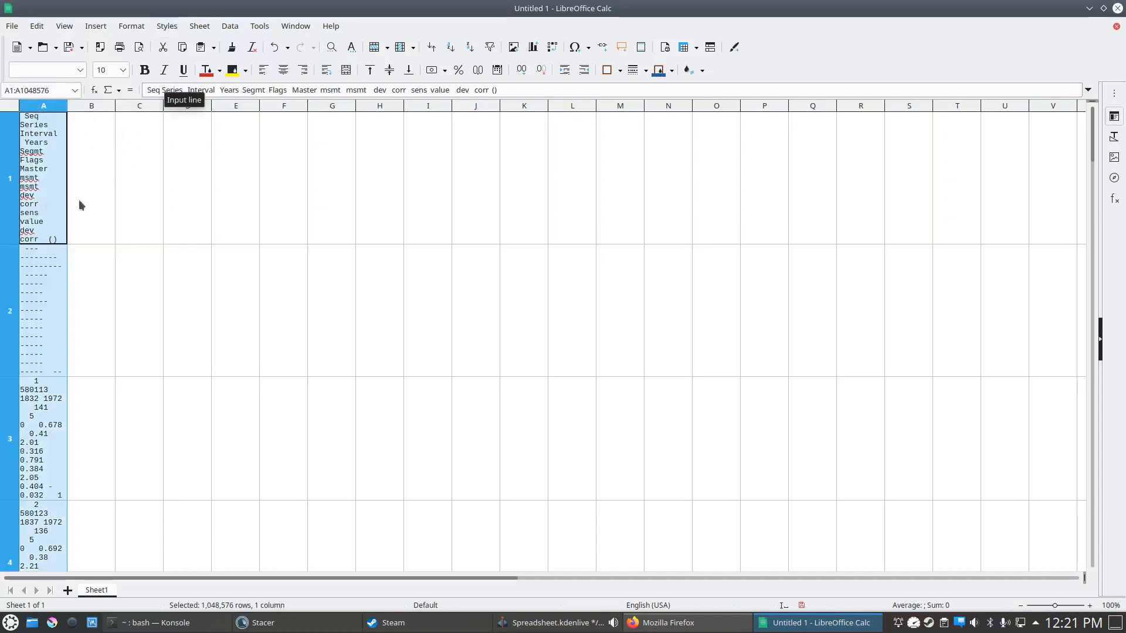
pyautogui.click(229, 27)
pyautogui.click(243, 342)
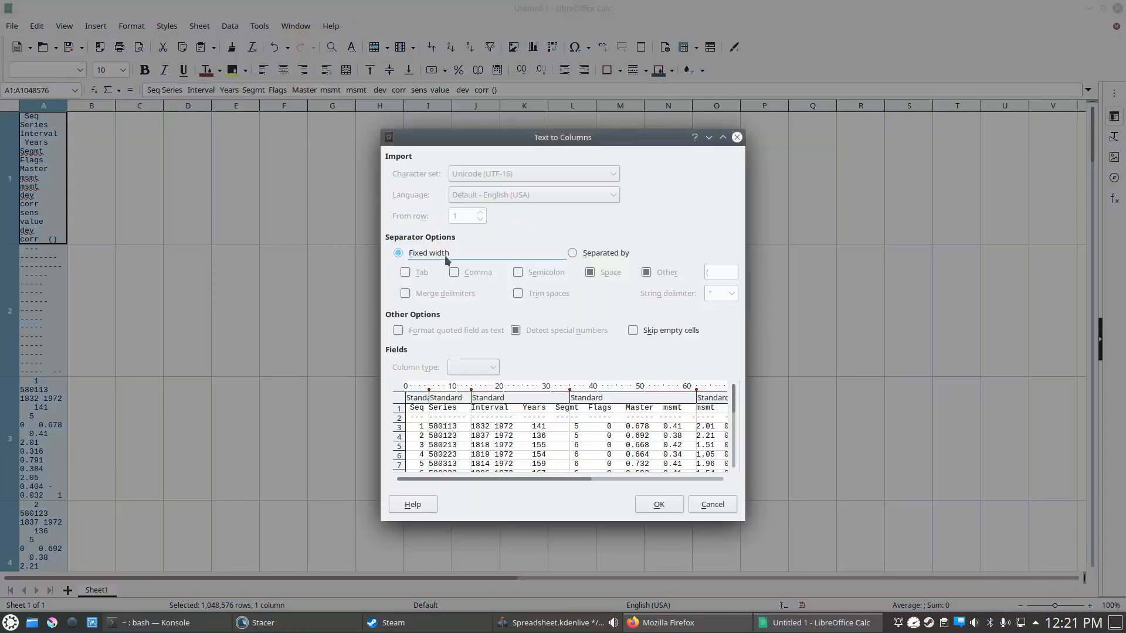
pyautogui.click(573, 252)
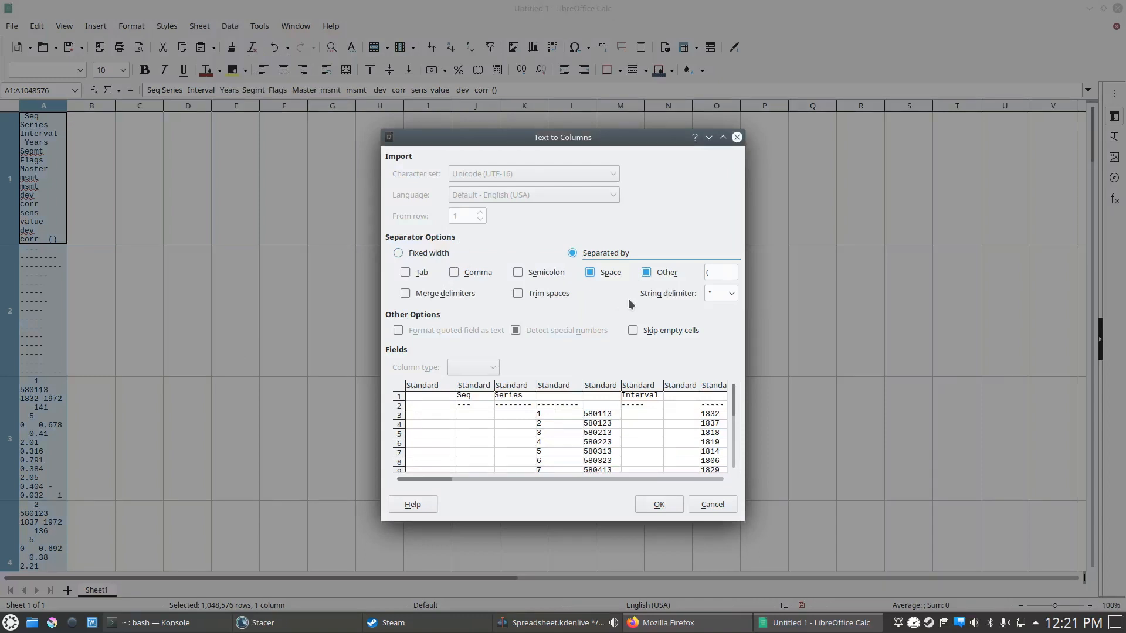
pyautogui.click(422, 256)
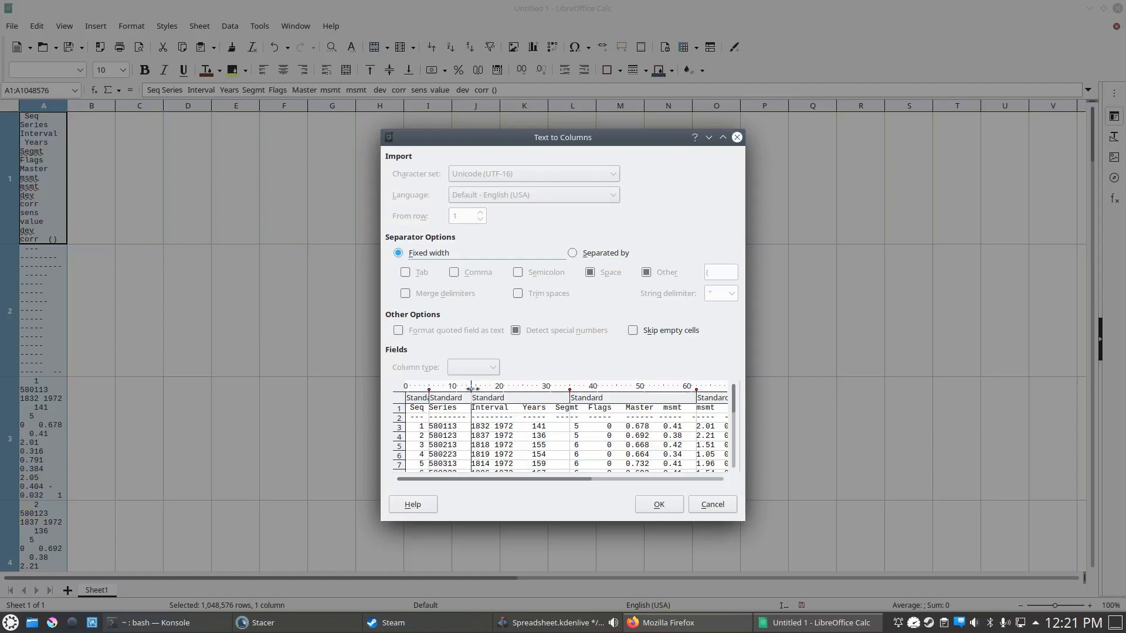
# Step: Place fixed-width column breaks before Years, Flags, Master and the first msmt field, moving the misplaced break at 35 to 39
pyautogui.click(514, 388)
pyautogui.click(523, 389)
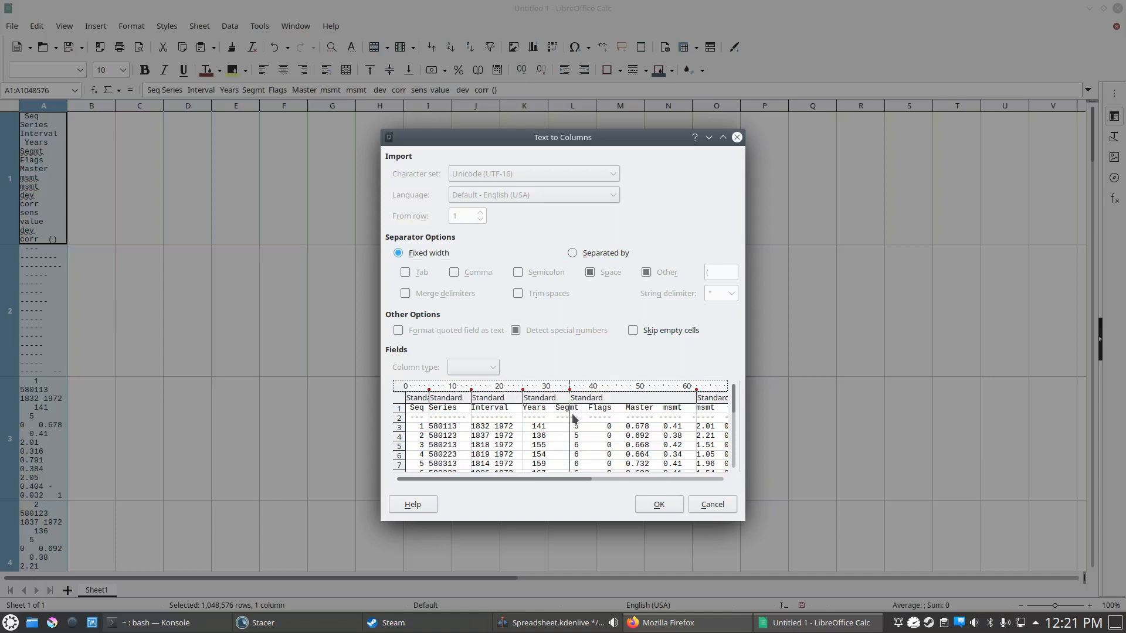
pyautogui.moveTo(568, 389)
pyautogui.mouseDown()
pyautogui.moveTo(556, 389)
pyautogui.moveTo(587, 389)
pyautogui.mouseUp()
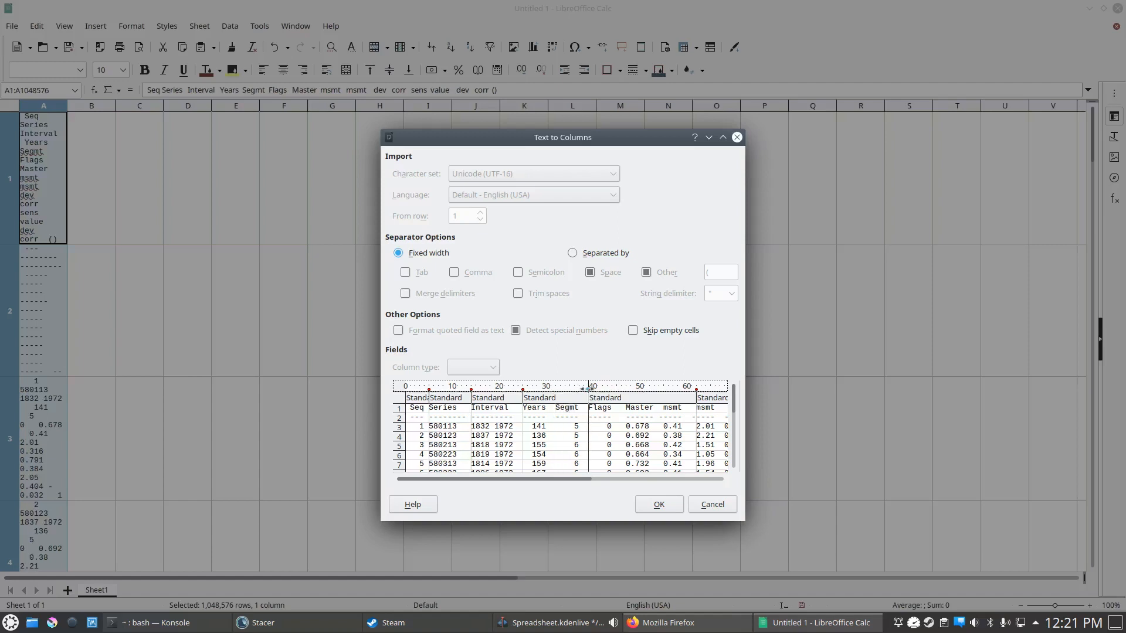
pyautogui.click(587, 389)
pyautogui.click(589, 390)
pyautogui.click(625, 390)
pyautogui.click(660, 390)
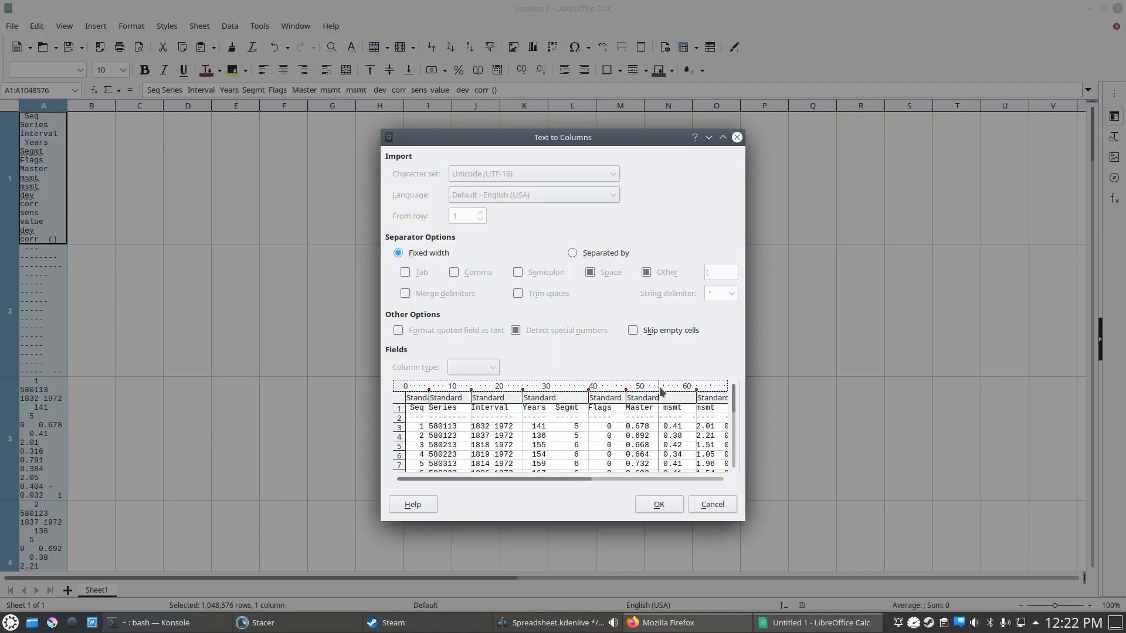
pyautogui.moveTo(660, 390); pyautogui.dragTo(664, 390)
# Step: Place column breaks so the first dev, the first corr, sens and value fields each become their own column
pyautogui.moveTo(586, 478); pyautogui.dragTo(649, 480)
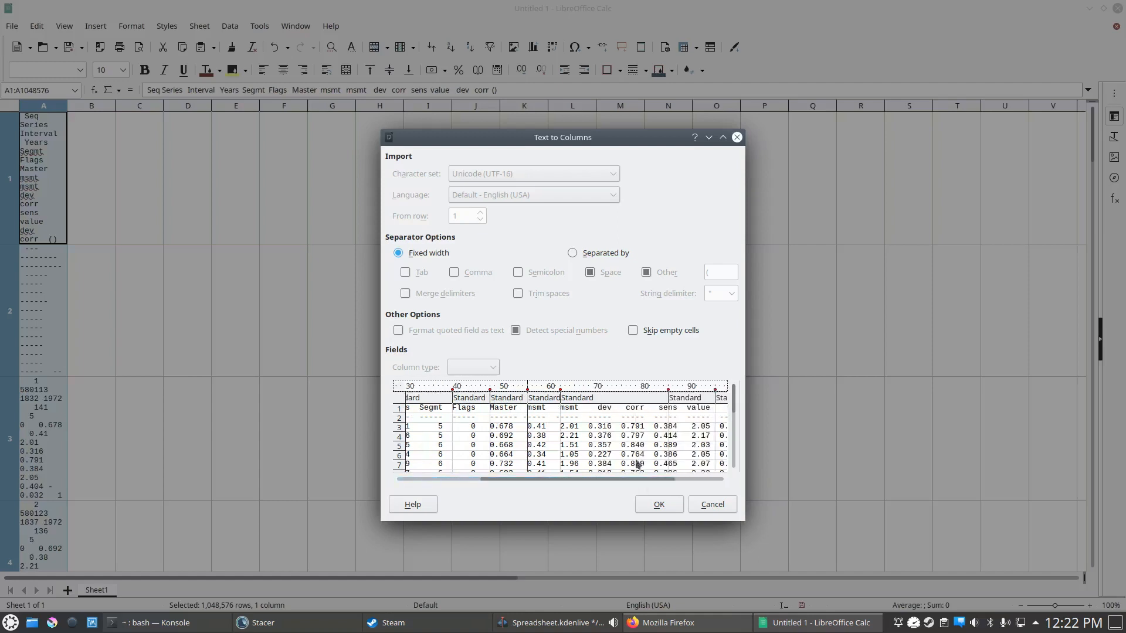
pyautogui.click(589, 391)
pyautogui.click(621, 390)
pyautogui.click(654, 390)
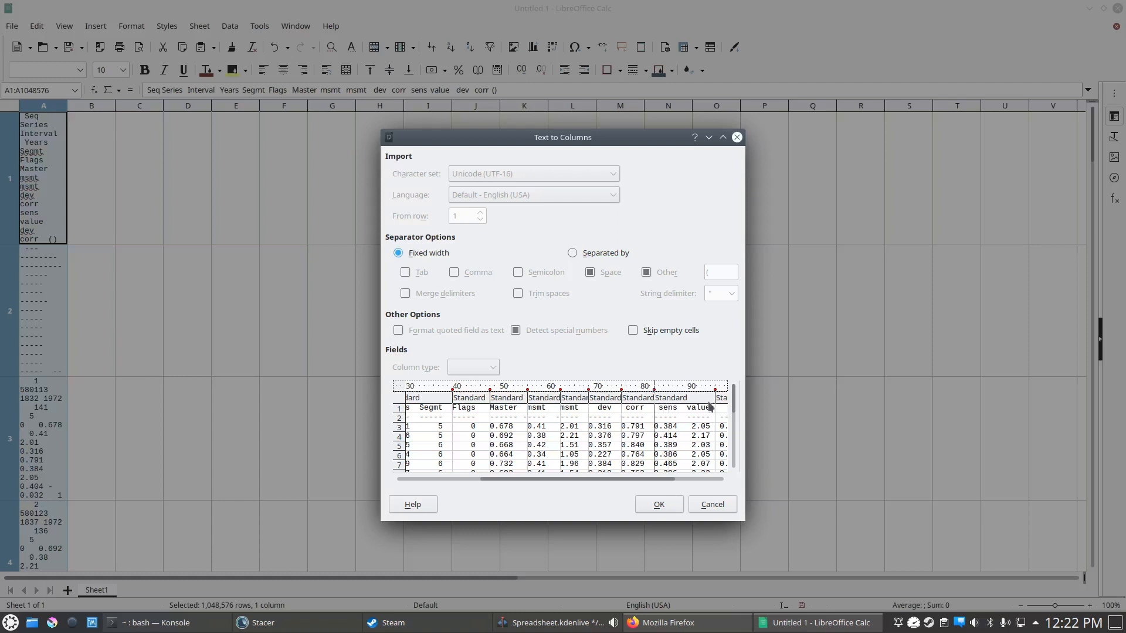
pyautogui.click(687, 390)
# Step: Adjust the break before the second dev field and add breaks before the last corr and () fields
pyautogui.moveTo(602, 477); pyautogui.dragTo(660, 475)
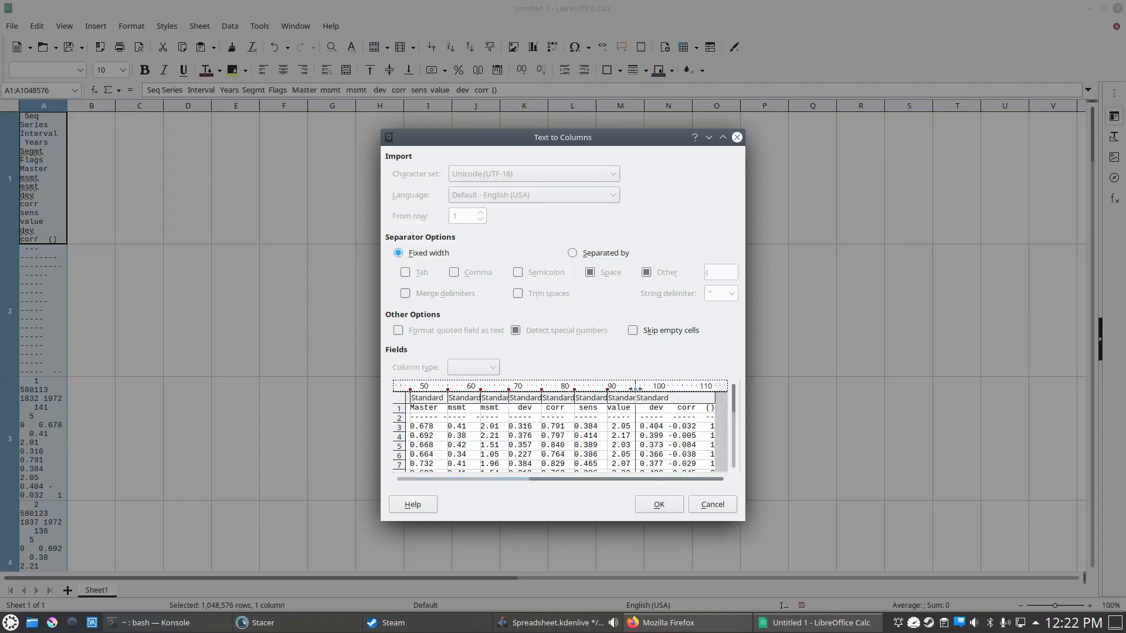
pyautogui.moveTo(635, 389); pyautogui.dragTo(640, 388)
pyautogui.click(668, 387)
pyautogui.click(703, 388)
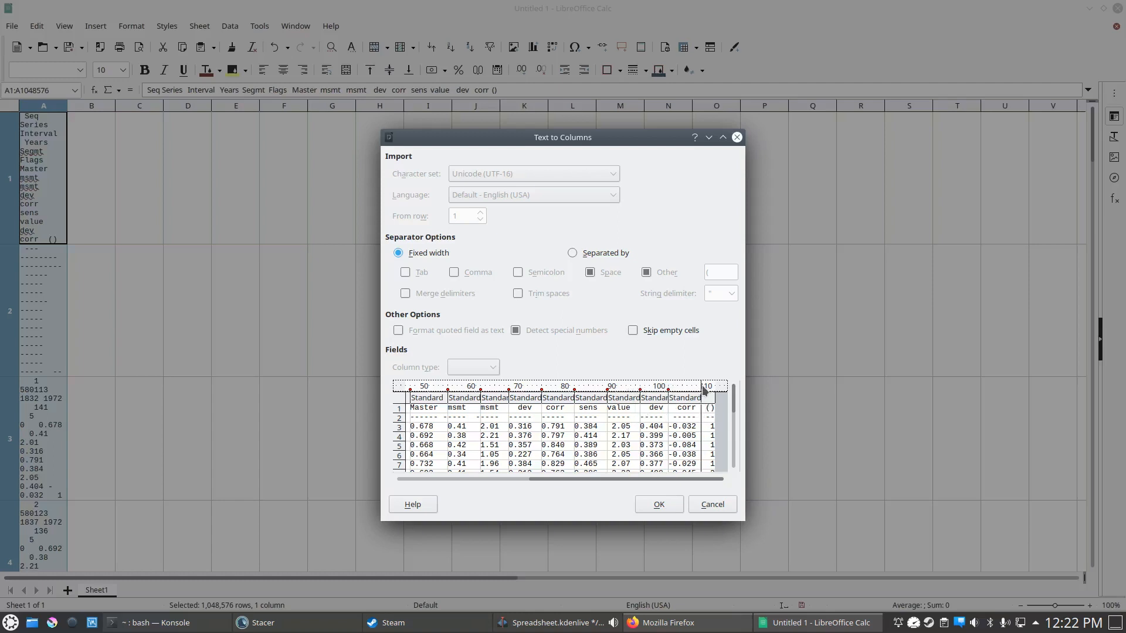
# Step: Add a column break between Years and Segmt, check the remaining breaks and apply the split
pyautogui.moveTo(652, 481); pyautogui.dragTo(513, 476)
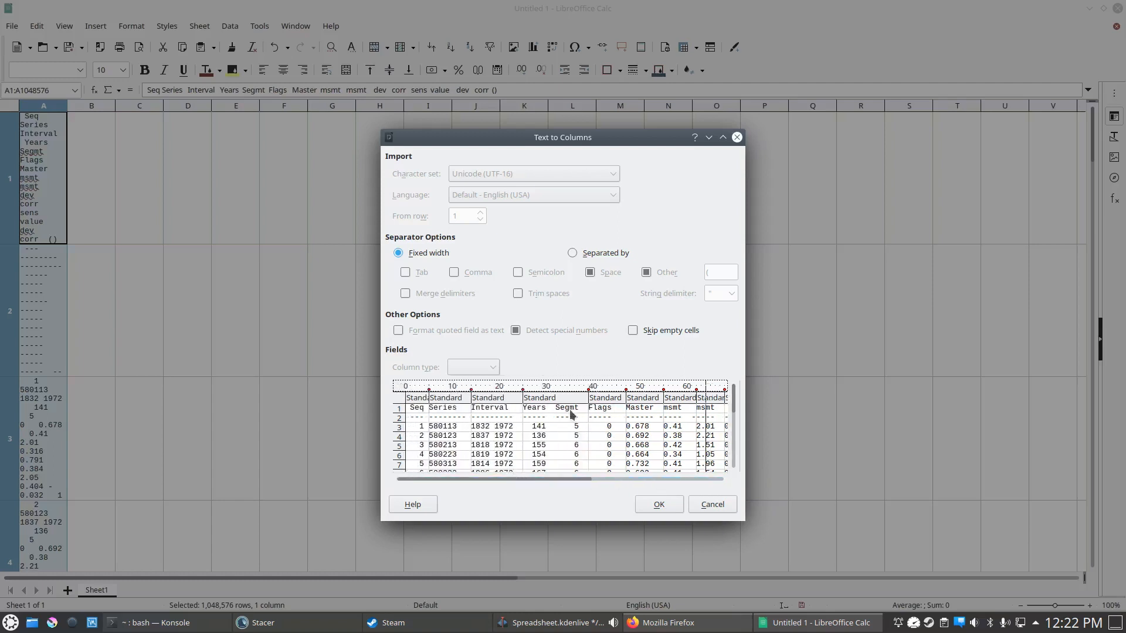
pyautogui.click(556, 387)
pyautogui.moveTo(519, 480); pyautogui.dragTo(651, 472)
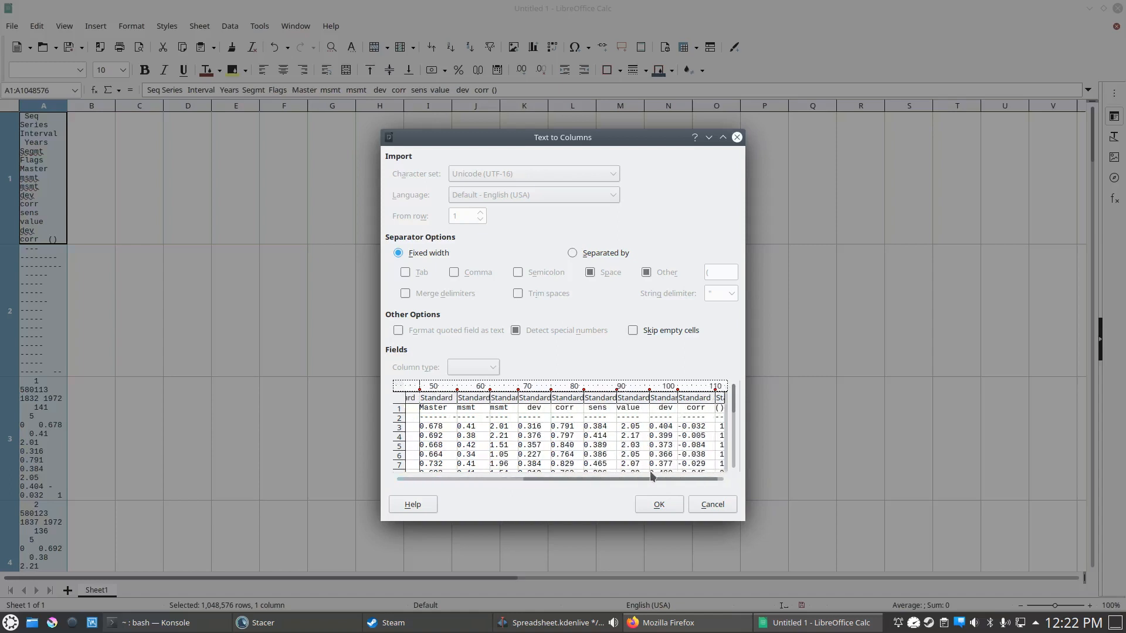
pyautogui.click(659, 504)
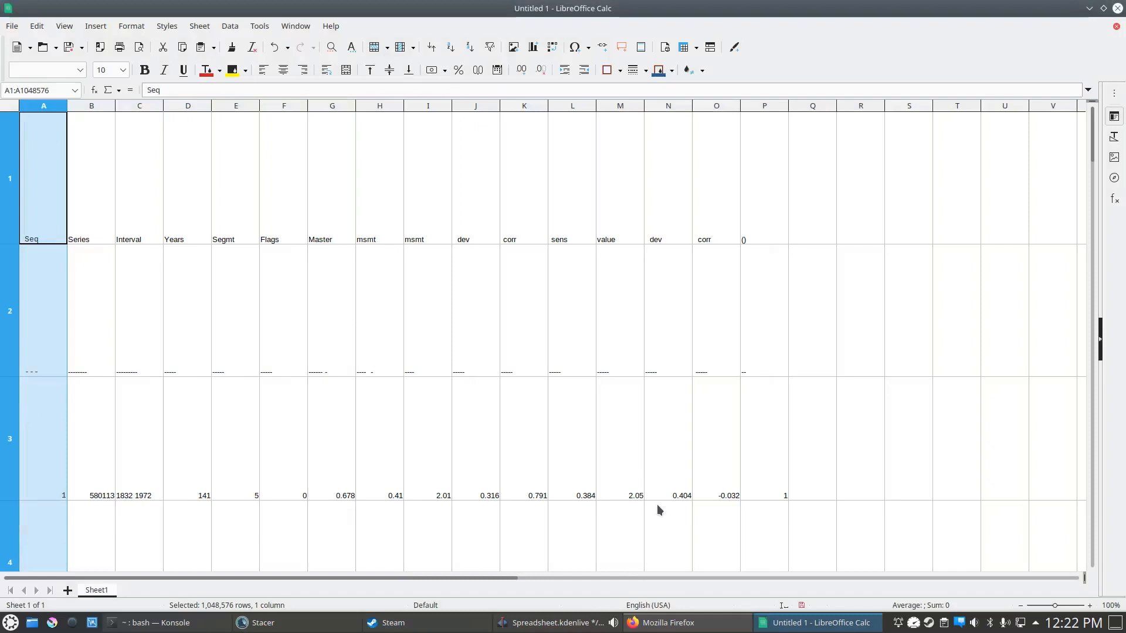
# Step: Apply optimal row height to all rows of the sheet
pyautogui.click(286, 305)
pyautogui.scroll(-1, 174, 325)
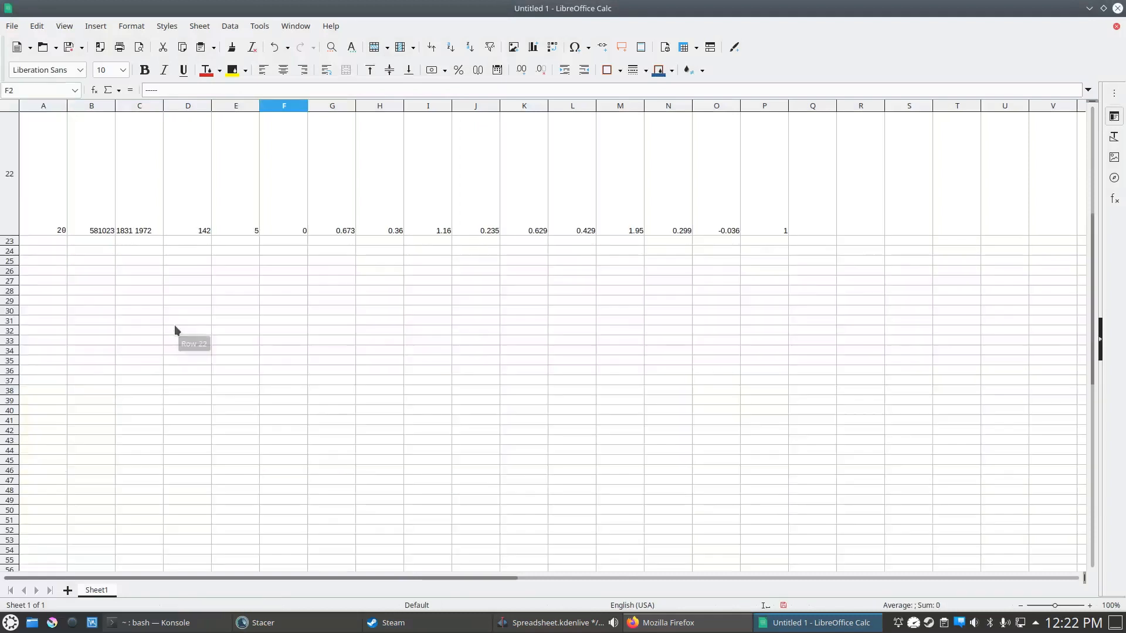
pyautogui.scroll(1, 181, 325)
pyautogui.click(121, 231)
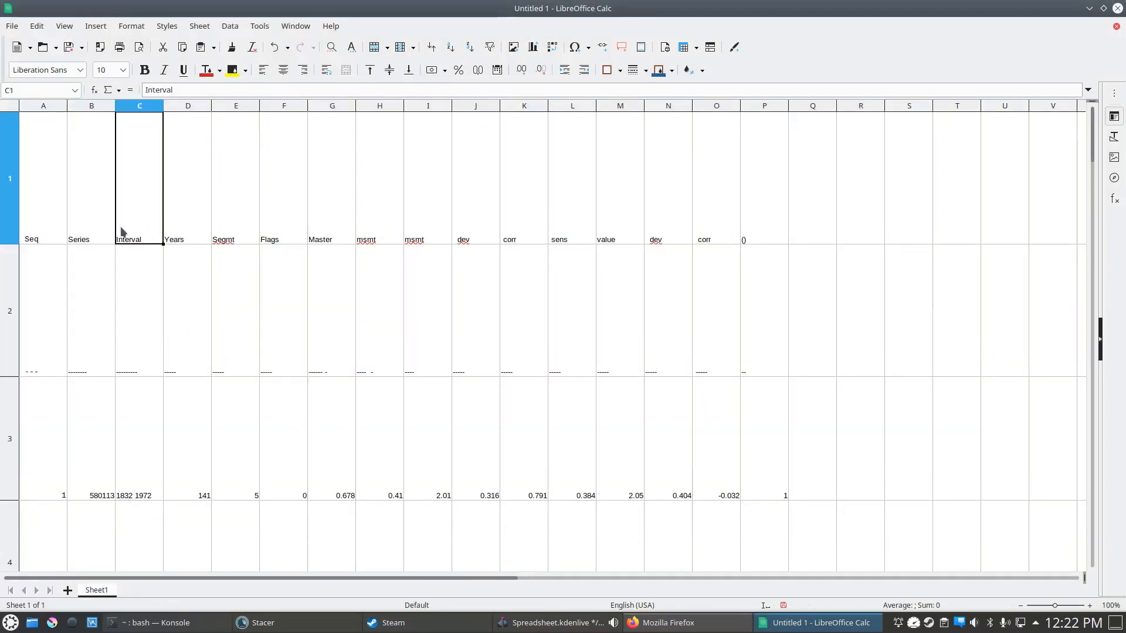
pyautogui.hotkey('ctrl', 'a')
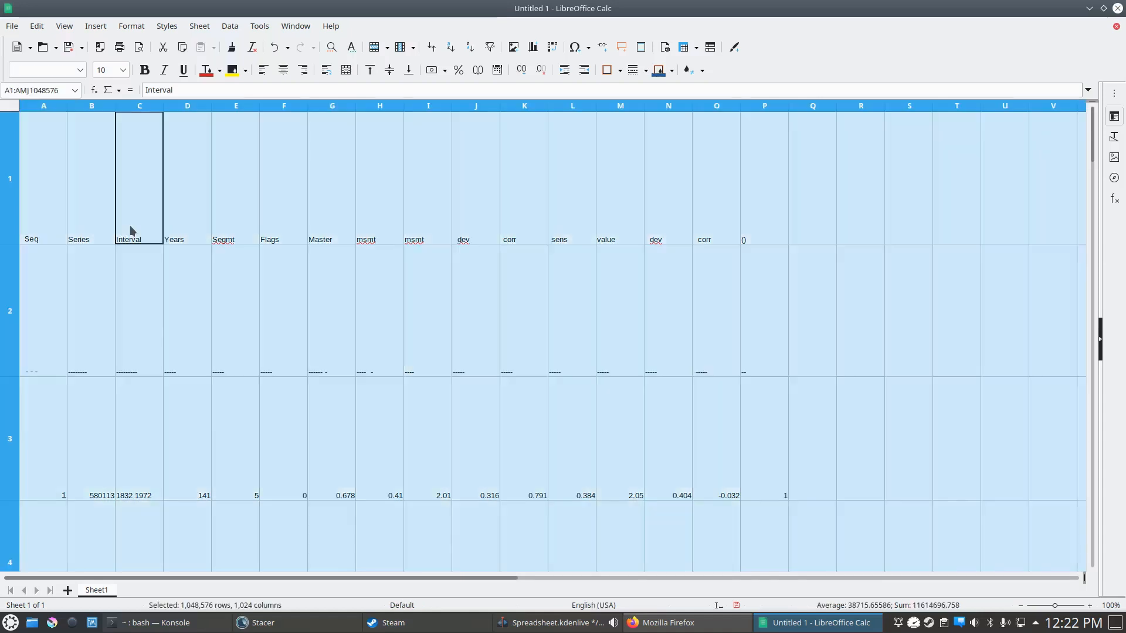
pyautogui.click(386, 50)
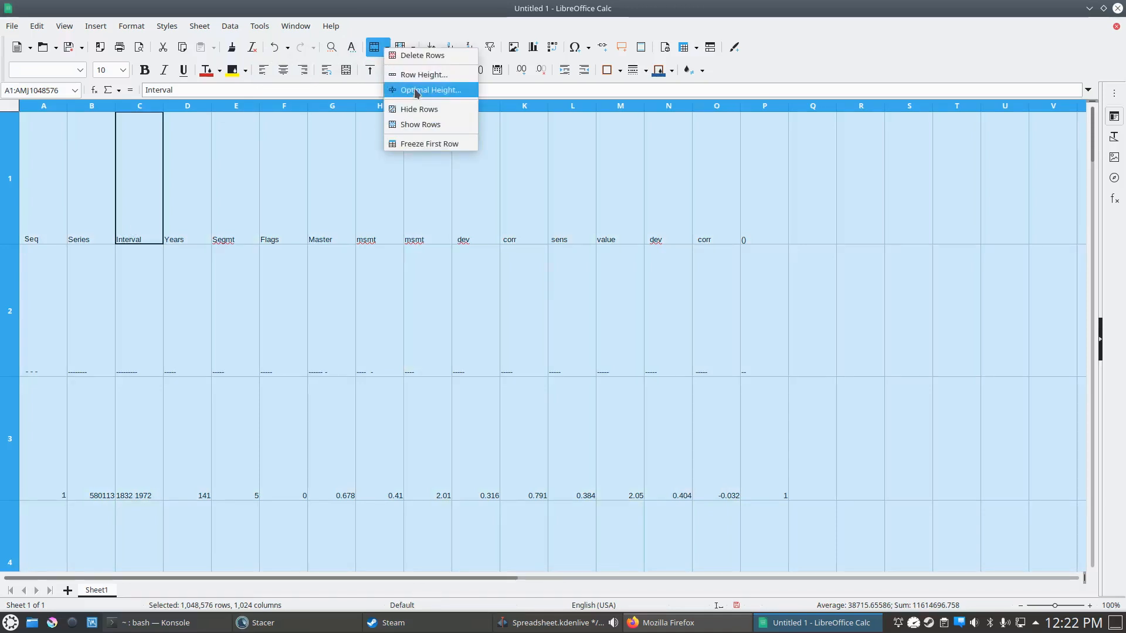
pyautogui.click(416, 90)
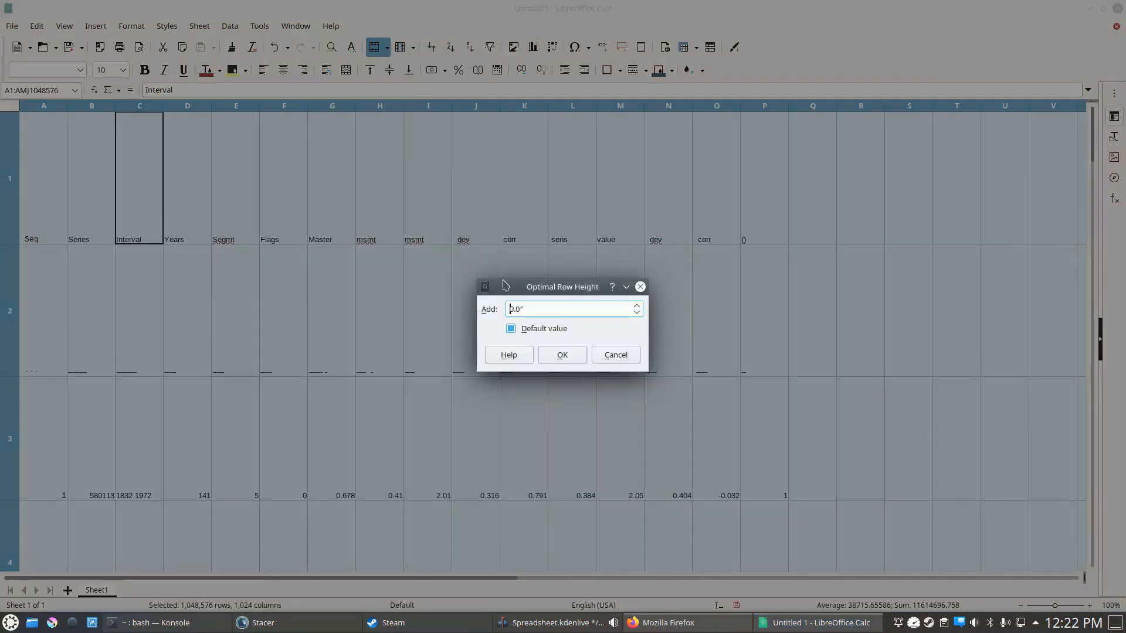
pyautogui.click(532, 332)
pyautogui.click(555, 356)
pyautogui.click(295, 287)
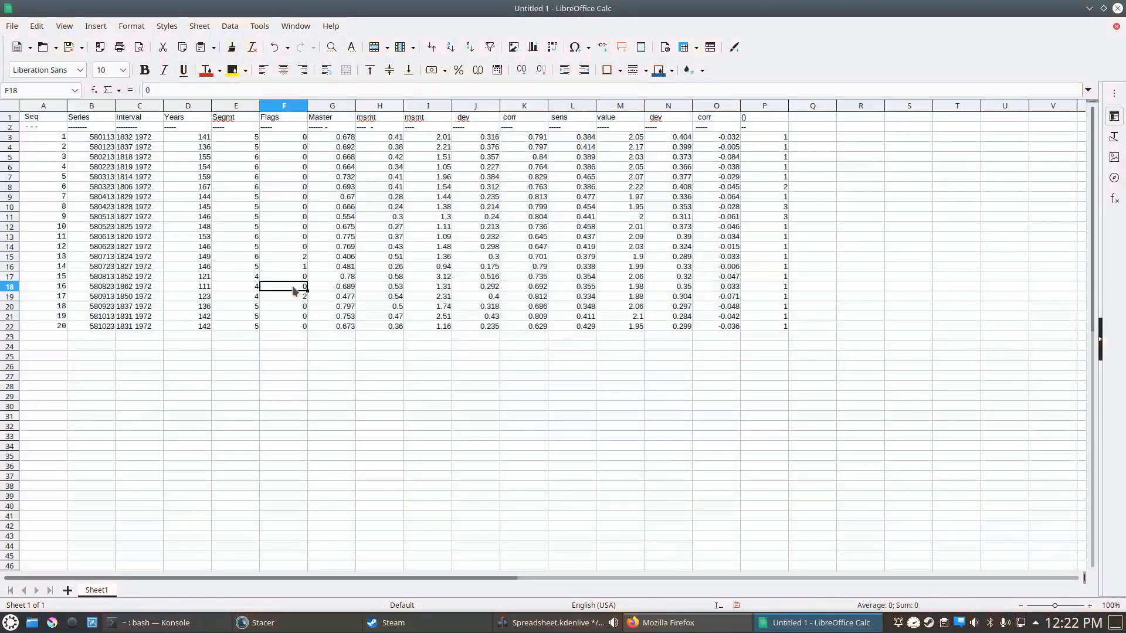
pyautogui.click(188, 208)
pyautogui.click(119, 139)
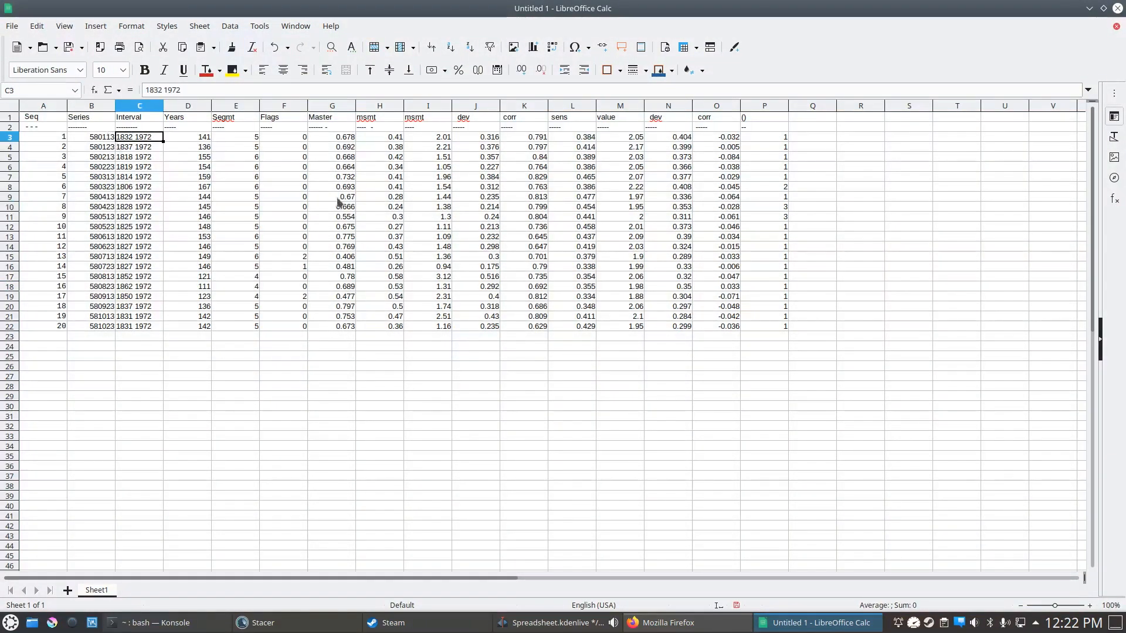
pyautogui.click(516, 209)
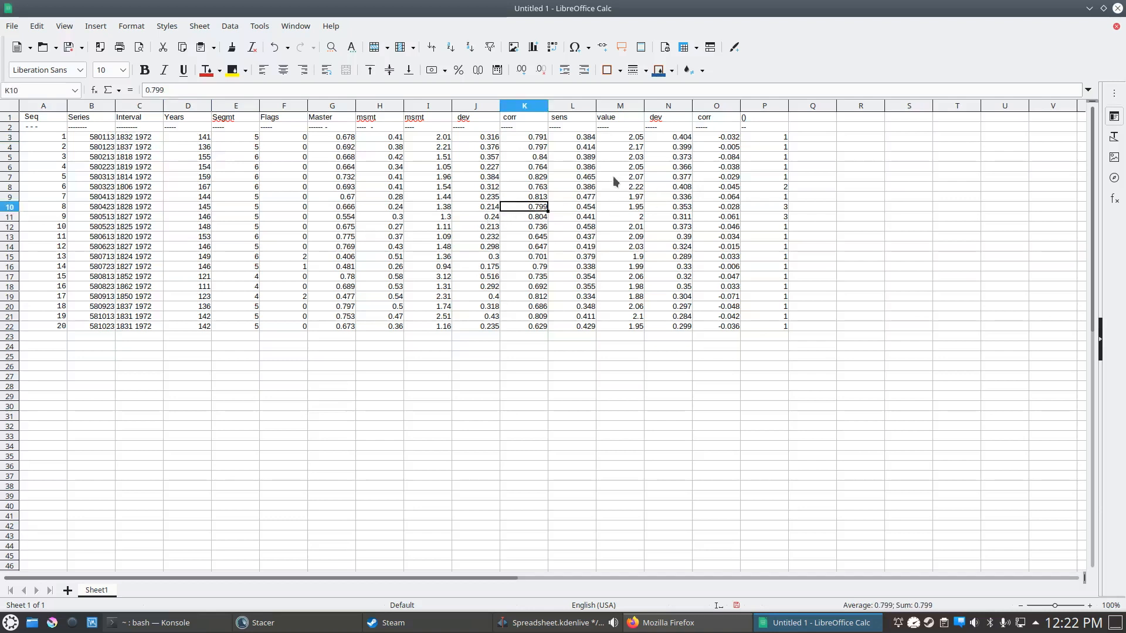
pyautogui.click(297, 147)
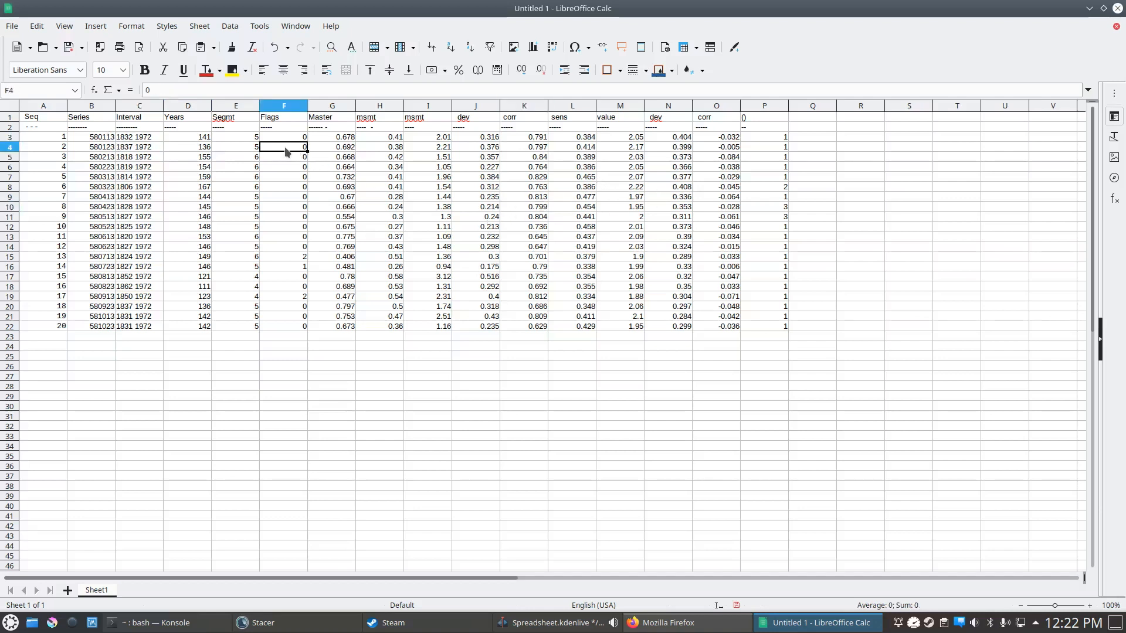
# Step: Turn on AutoFilter for the whole sheet, using the first line as column headers
pyautogui.hotkey('ctrl', 'a')
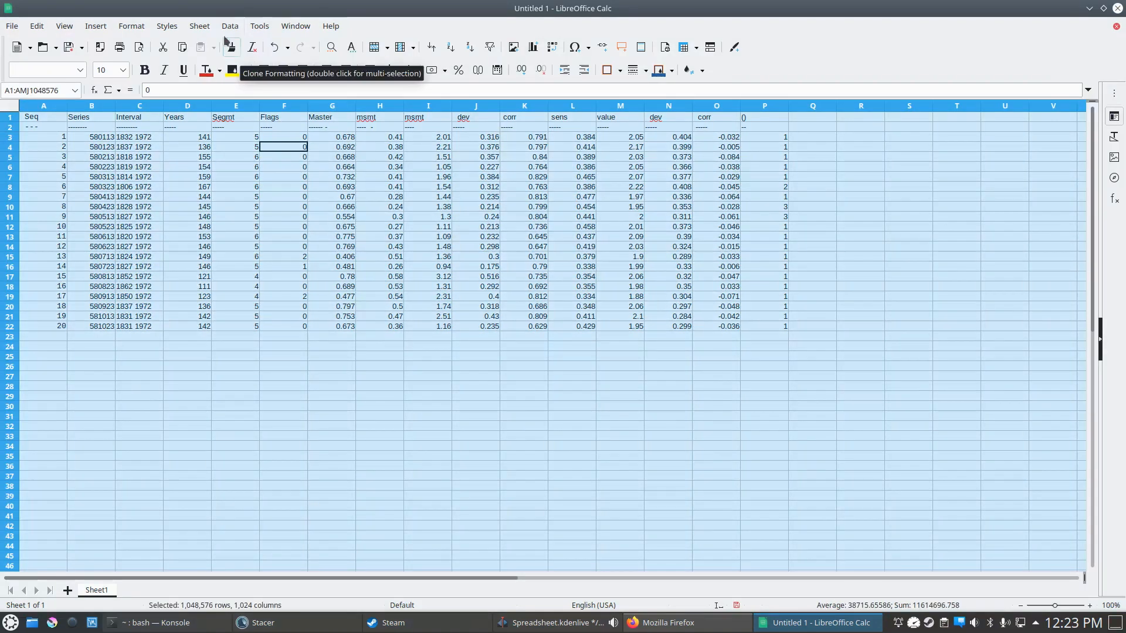
pyautogui.click(229, 26)
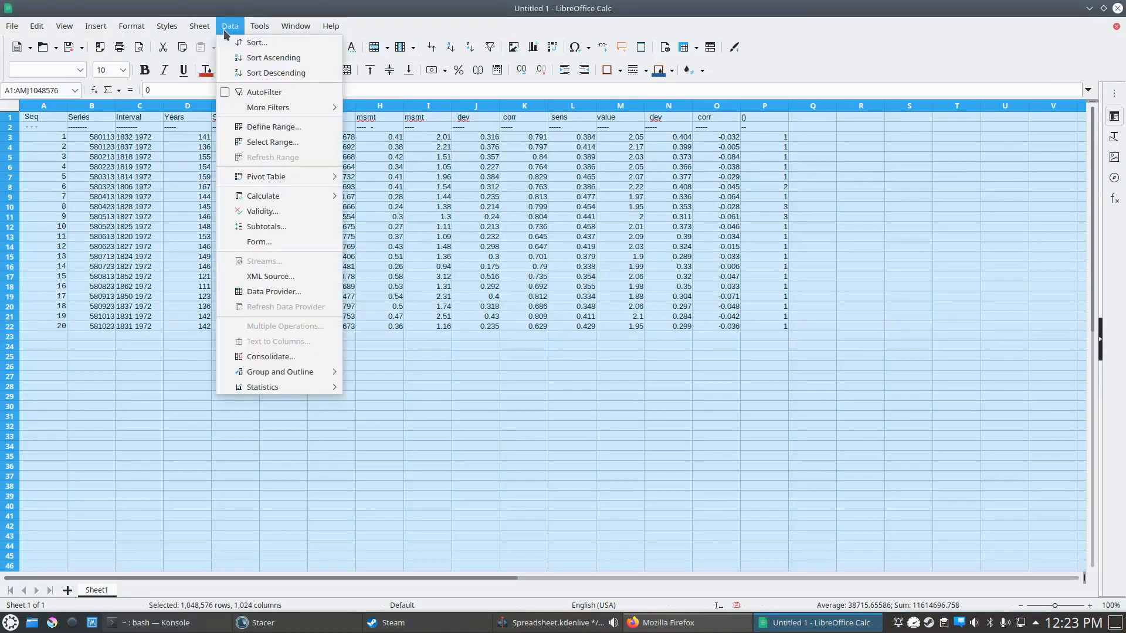
pyautogui.click(245, 94)
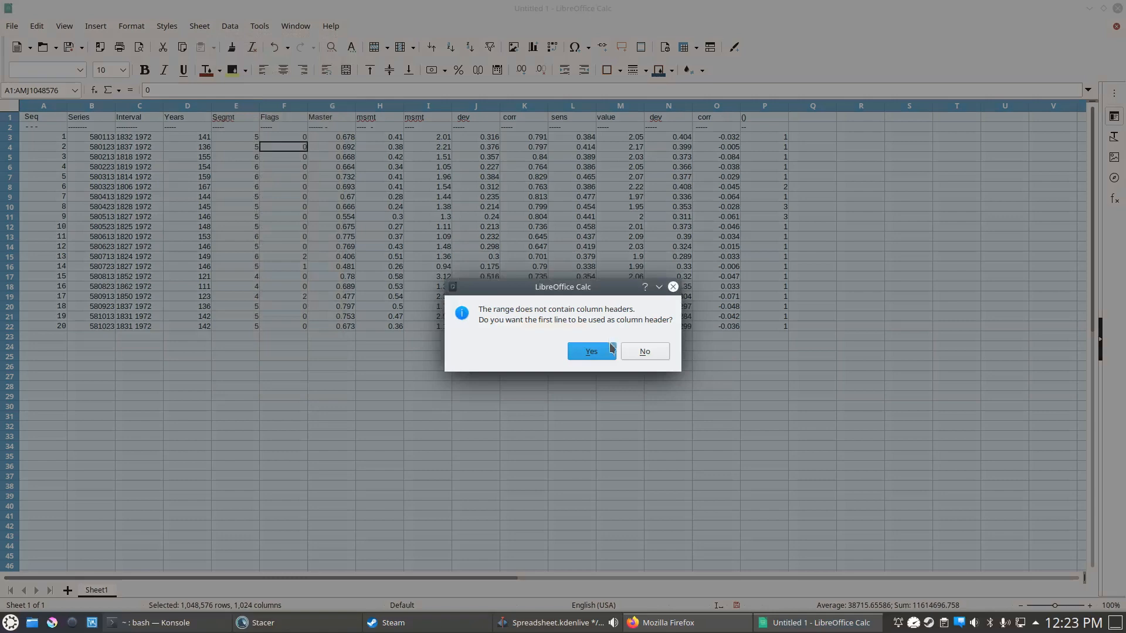
pyautogui.click(597, 354)
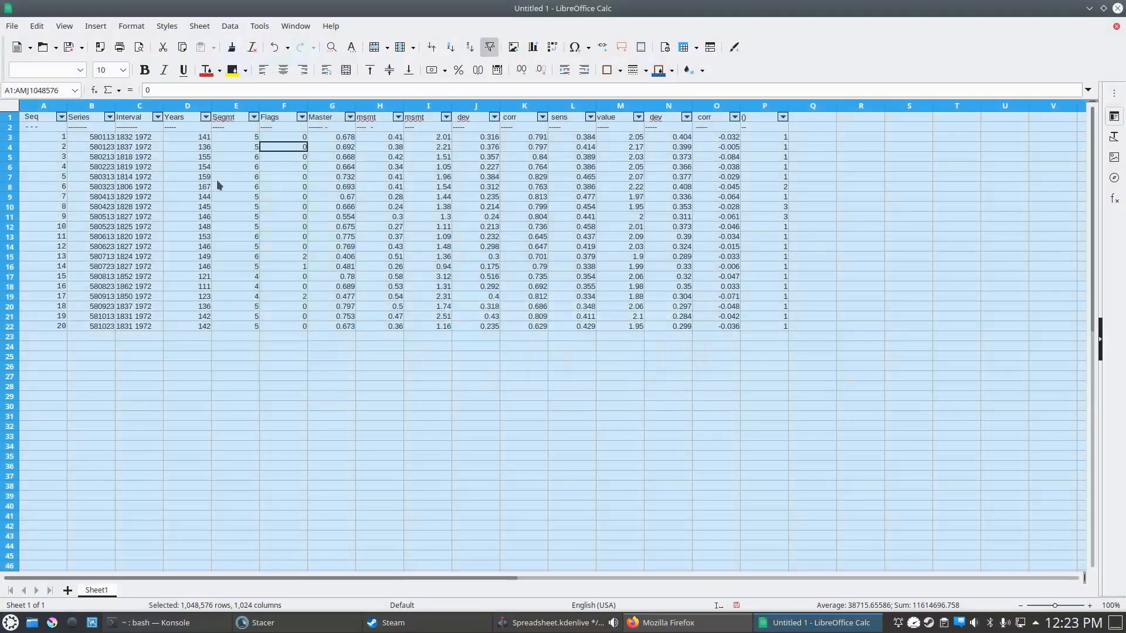
pyautogui.click(218, 182)
# Step: Look through the filter values of the Series column and close the list without filtering
pyautogui.click(109, 116)
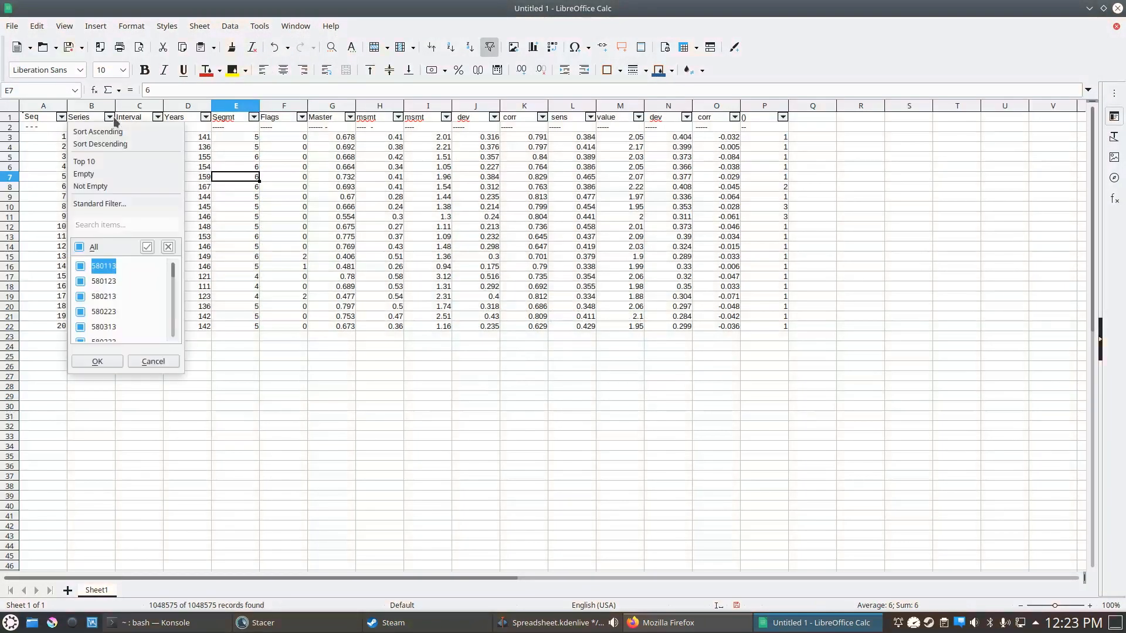
pyautogui.scroll(-5, 138, 297)
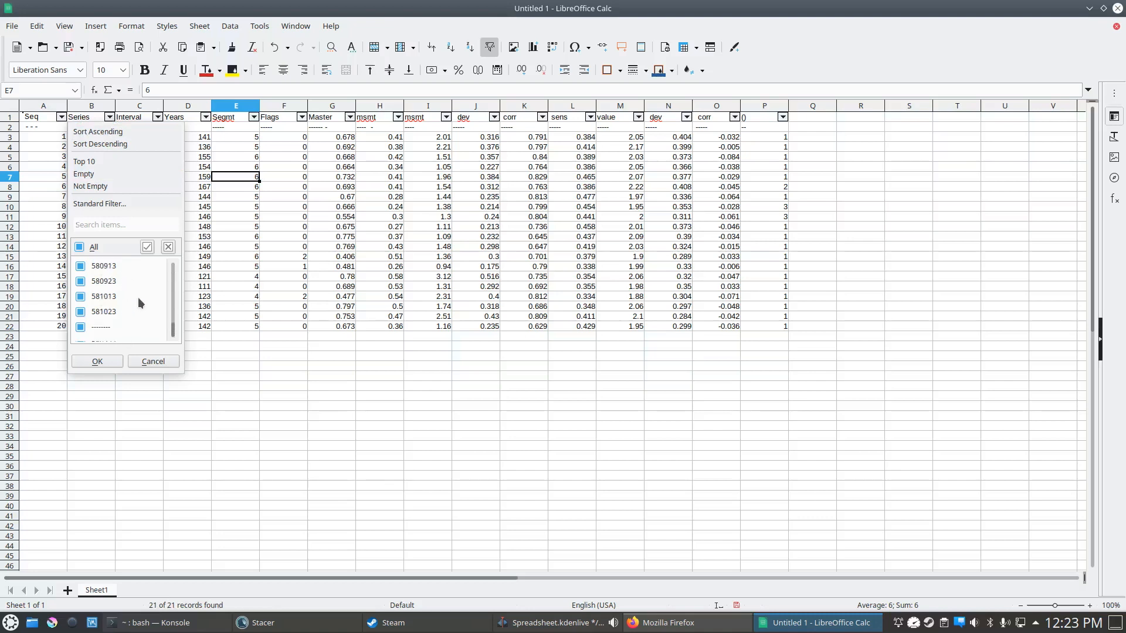
pyautogui.click(153, 361)
pyautogui.click(92, 187)
# Step: Filter the Seq column to 5 only, searching its values for 5 and excluding 15
pyautogui.click(61, 116)
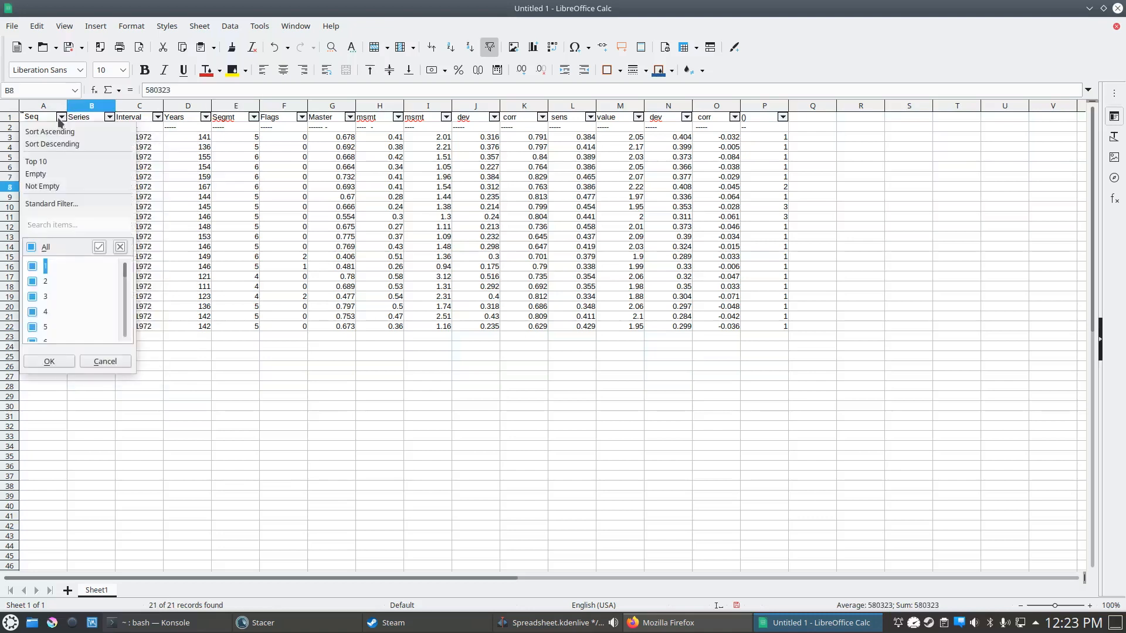
pyautogui.click(47, 247)
pyautogui.write('5')
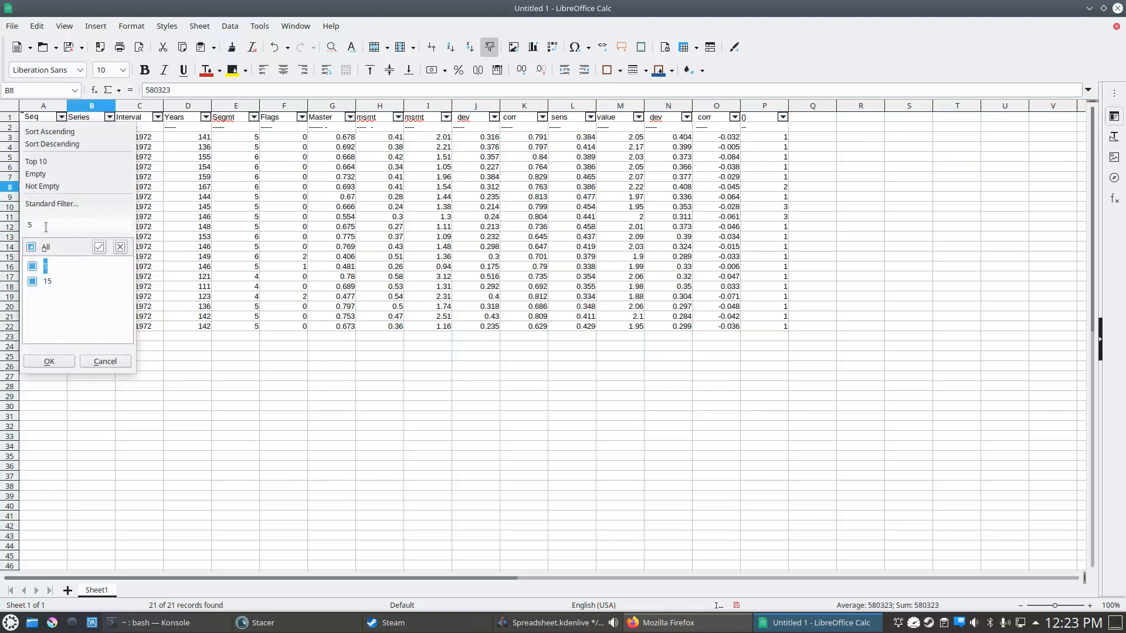
pyautogui.click(33, 282)
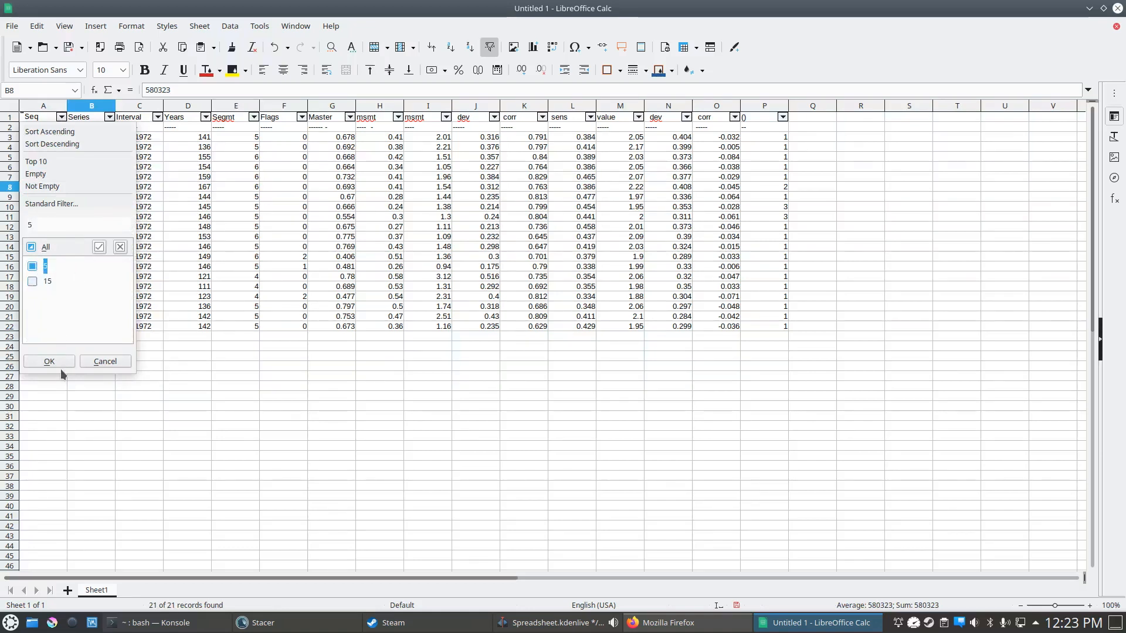
pyautogui.click(58, 364)
pyautogui.click(153, 234)
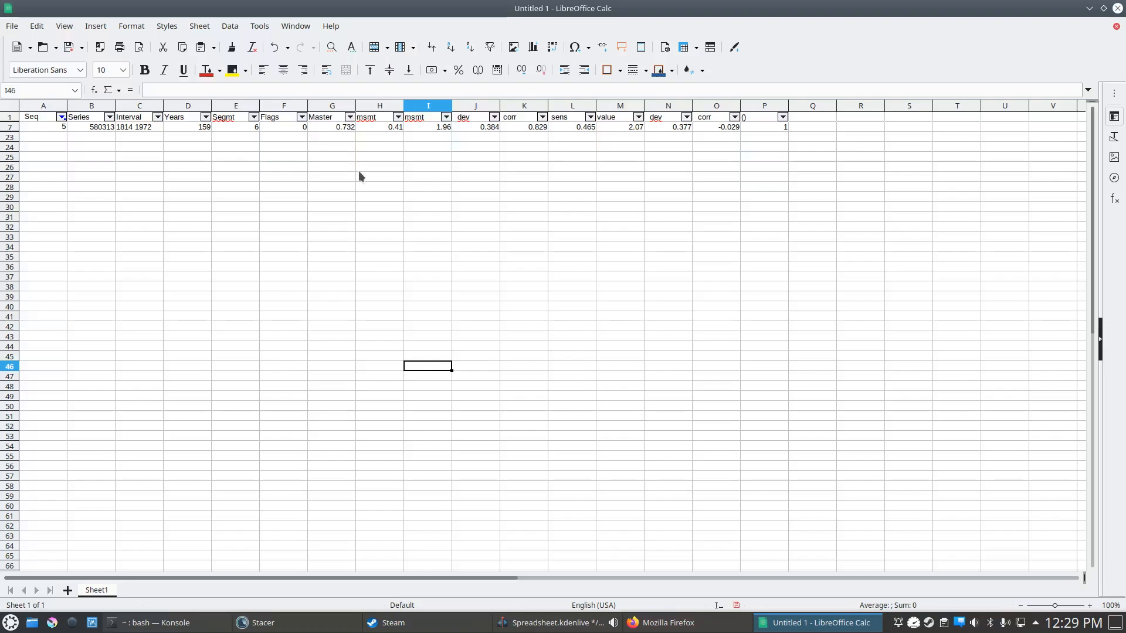
# Step: Switch to Firefox and examine the Individual Tree Information records in usfrs004.txt, from the field description to the last record
pyautogui.hotkey('alt', 'Tab')
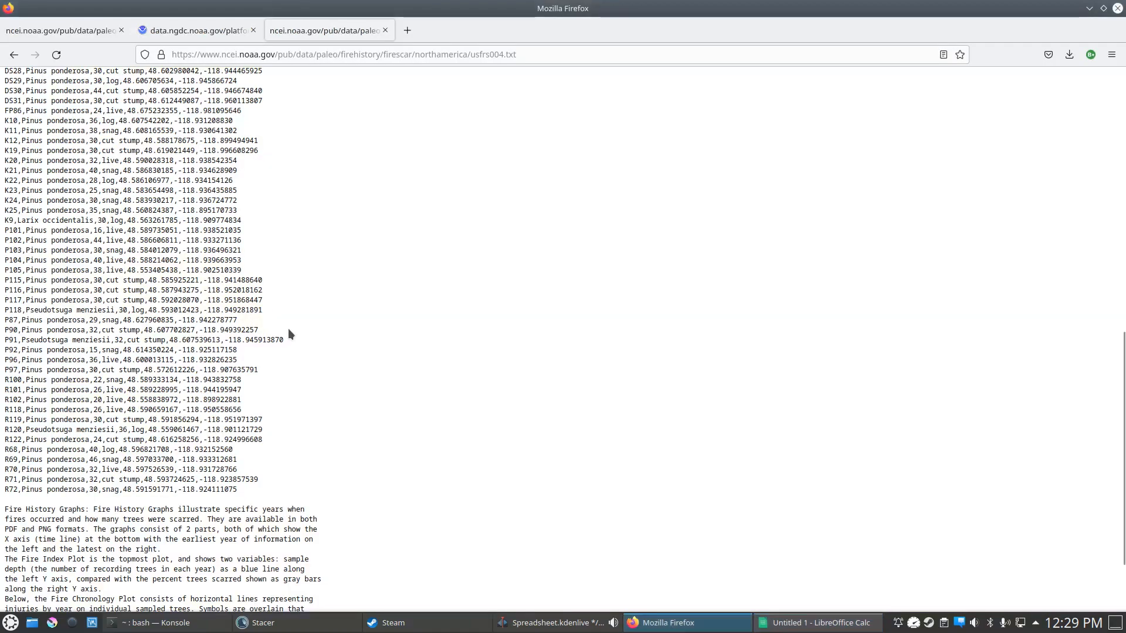
pyautogui.scroll(10, 287, 328)
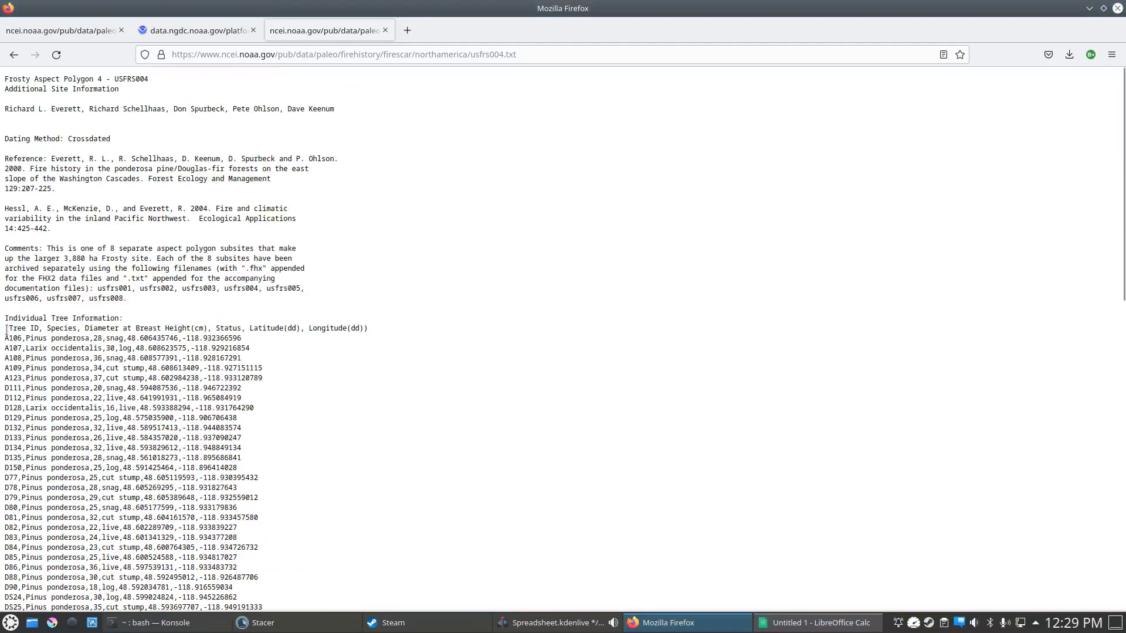
pyautogui.scroll(-8, 97, 326)
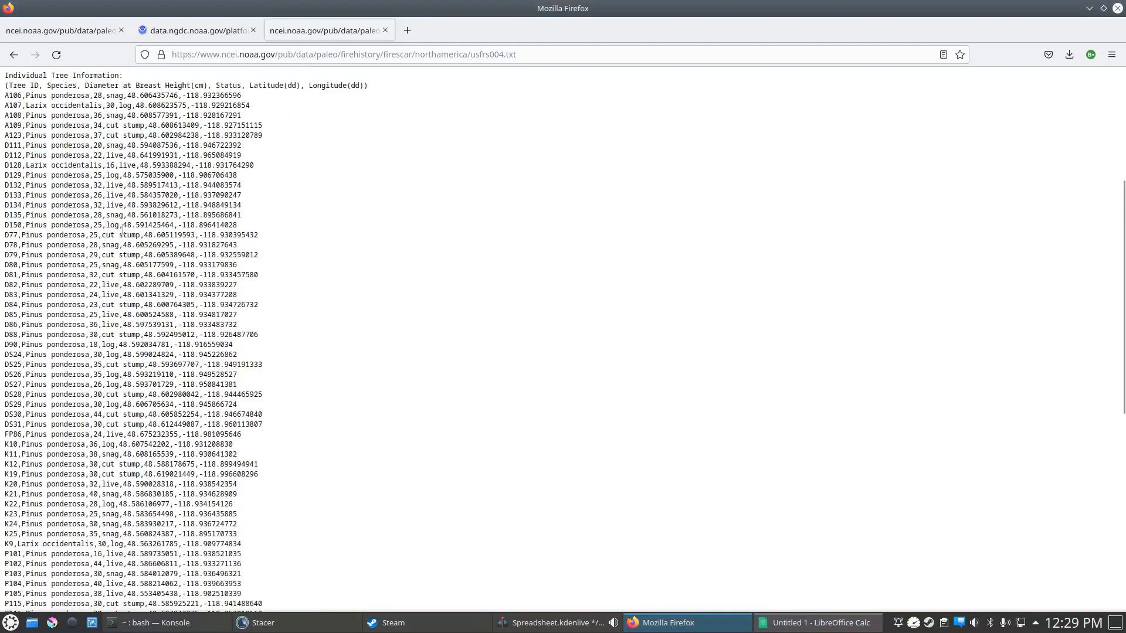
pyautogui.moveTo(153, 205); pyautogui.dragTo(200, 394)
pyautogui.scroll(5, 195, 274)
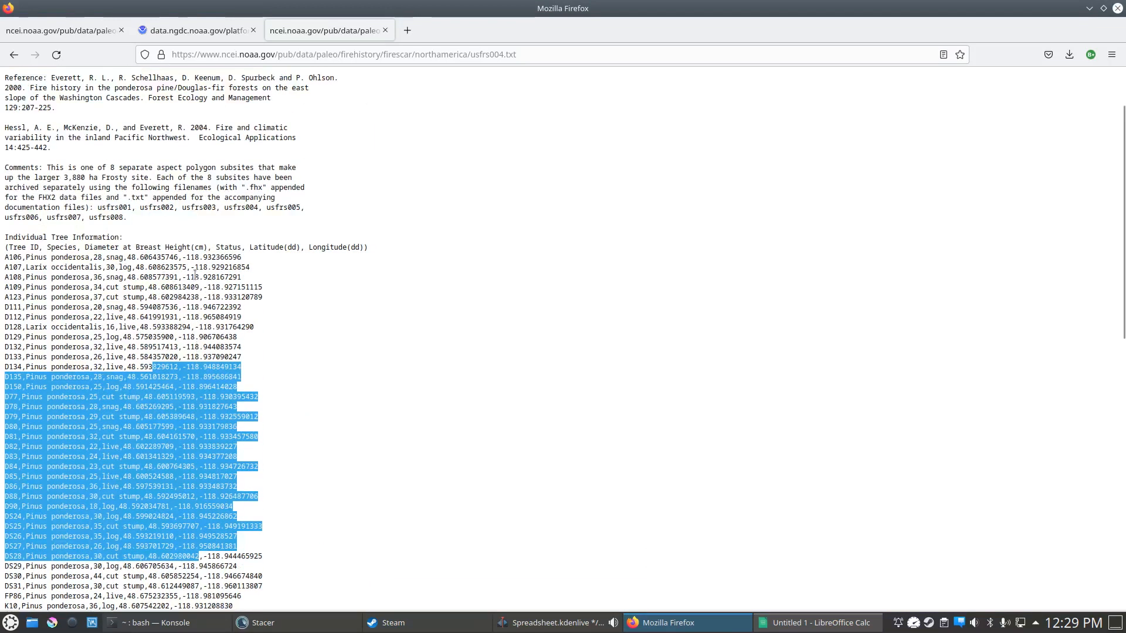
pyautogui.click(180, 284)
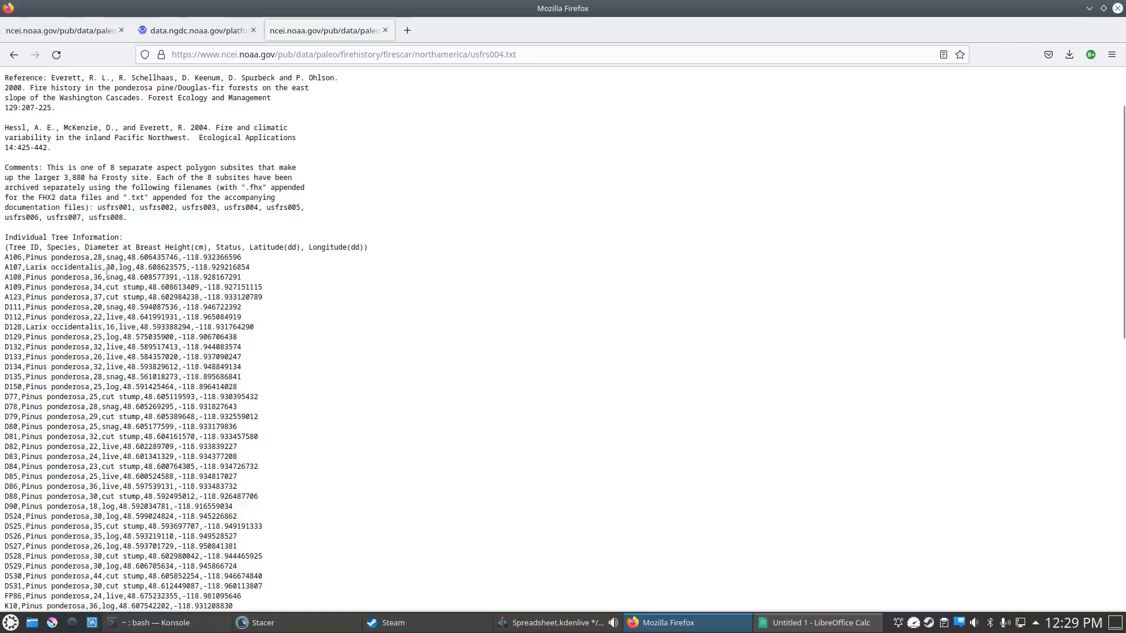
pyautogui.scroll(-16, 240, 310)
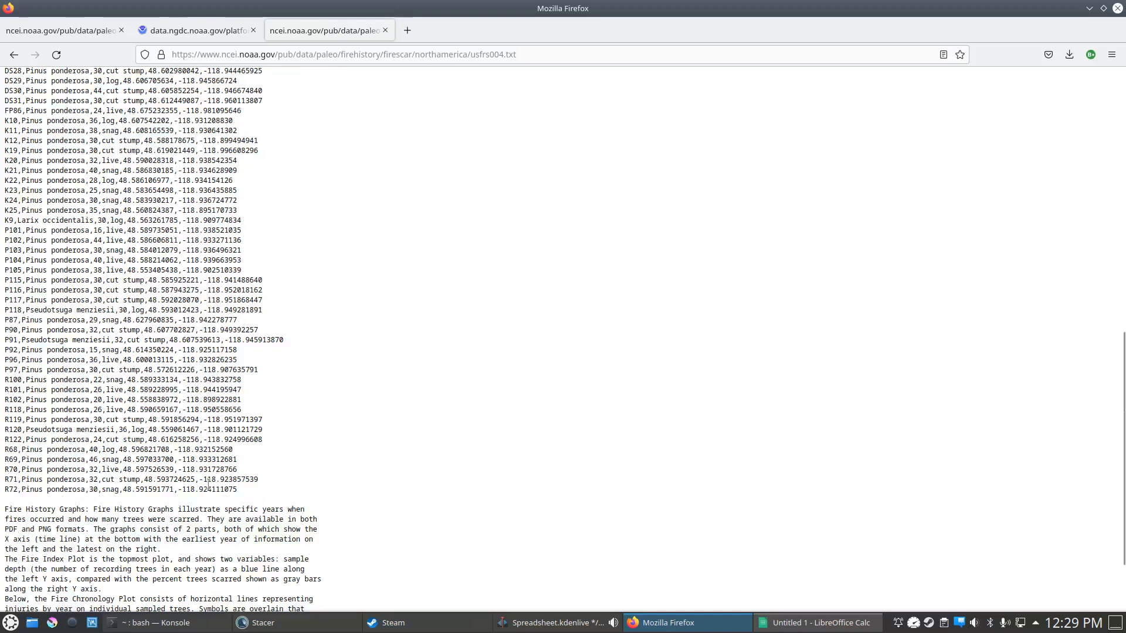
# Step: Copy the individual tree records from A106 through R72, without the field description line, and switch back to LibreOffice Calc
pyautogui.moveTo(237, 489); pyautogui.dragTo(3, 308)
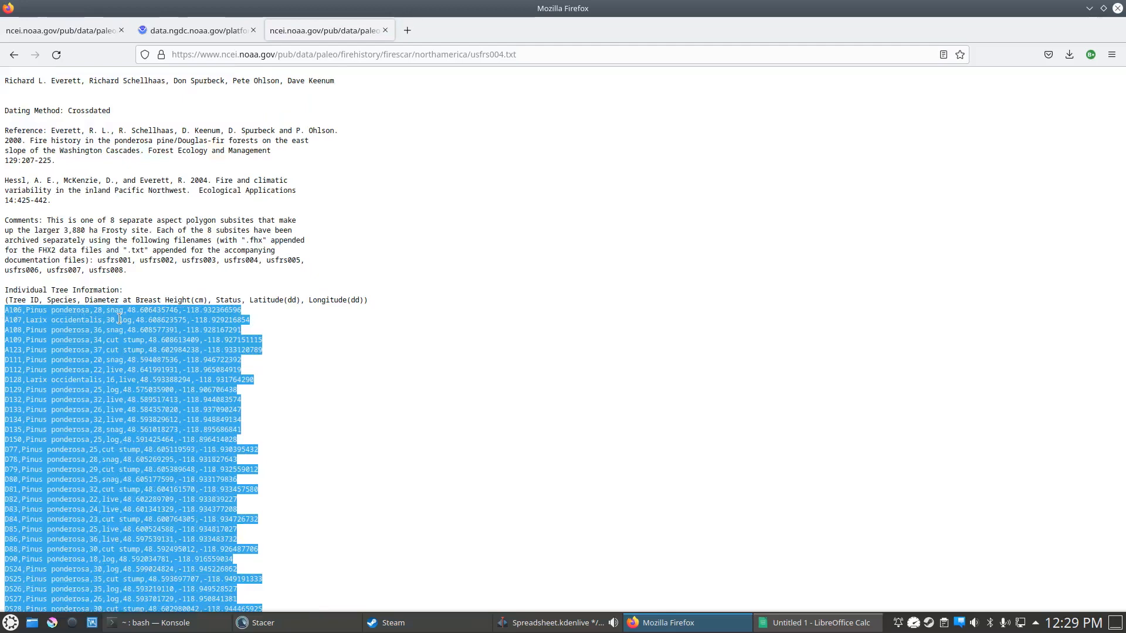
pyautogui.click(763, 623)
pyautogui.click(237, 297)
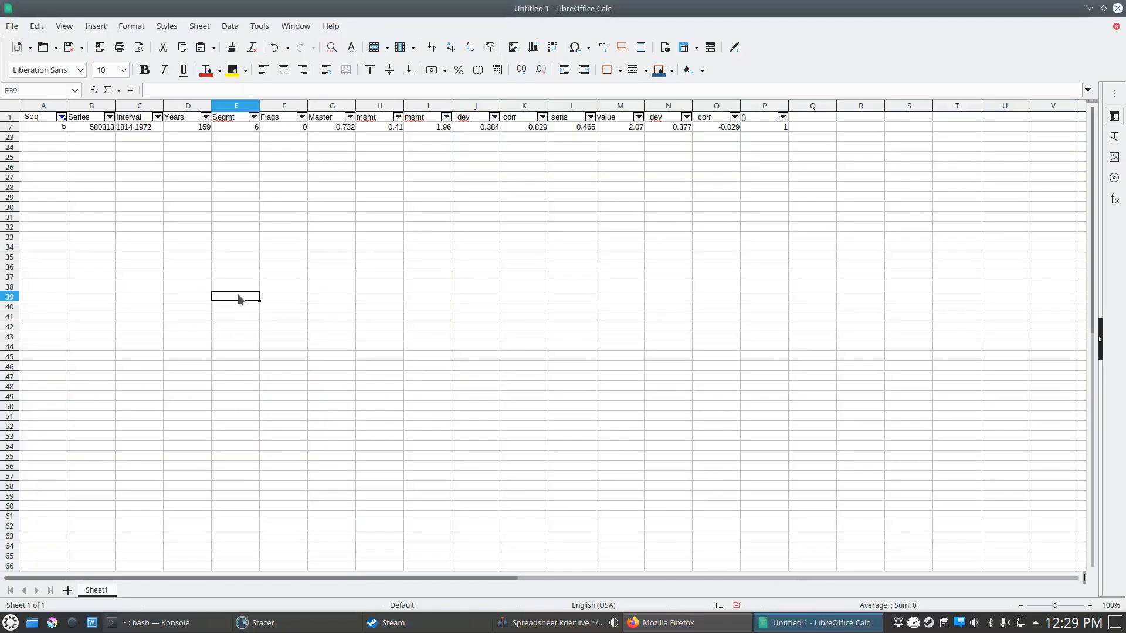
# Step: Add a second sheet and paste the copied tree records into it starting at cell A1
pyautogui.click(68, 591)
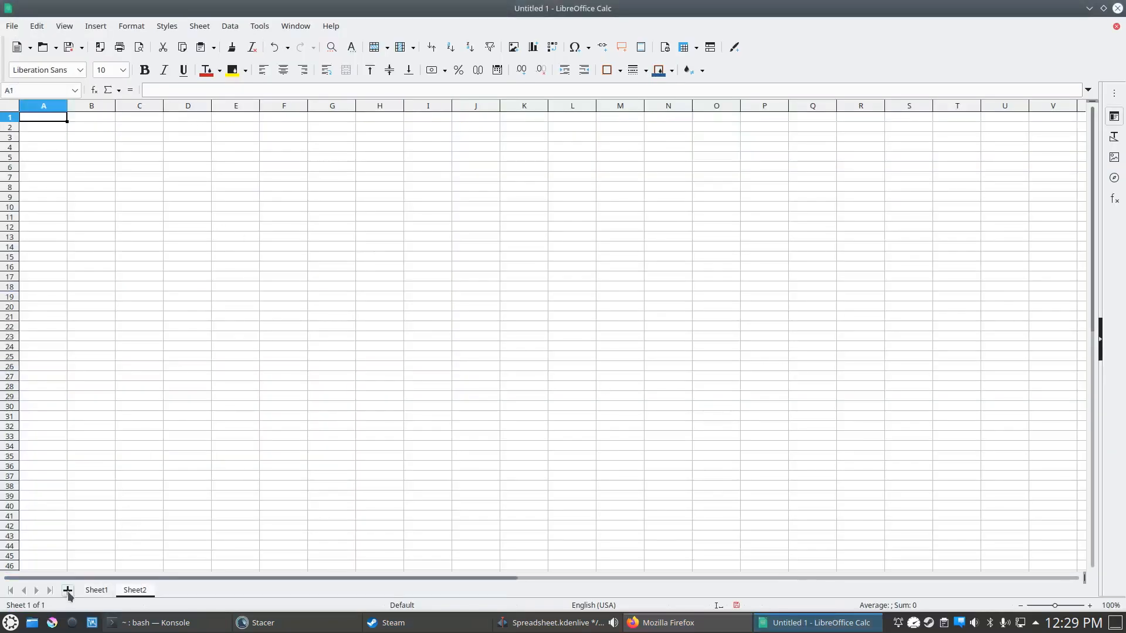
pyautogui.click(132, 217)
pyautogui.click(59, 138)
pyautogui.hotkey('ctrl', 'v')
pyautogui.click(554, 377)
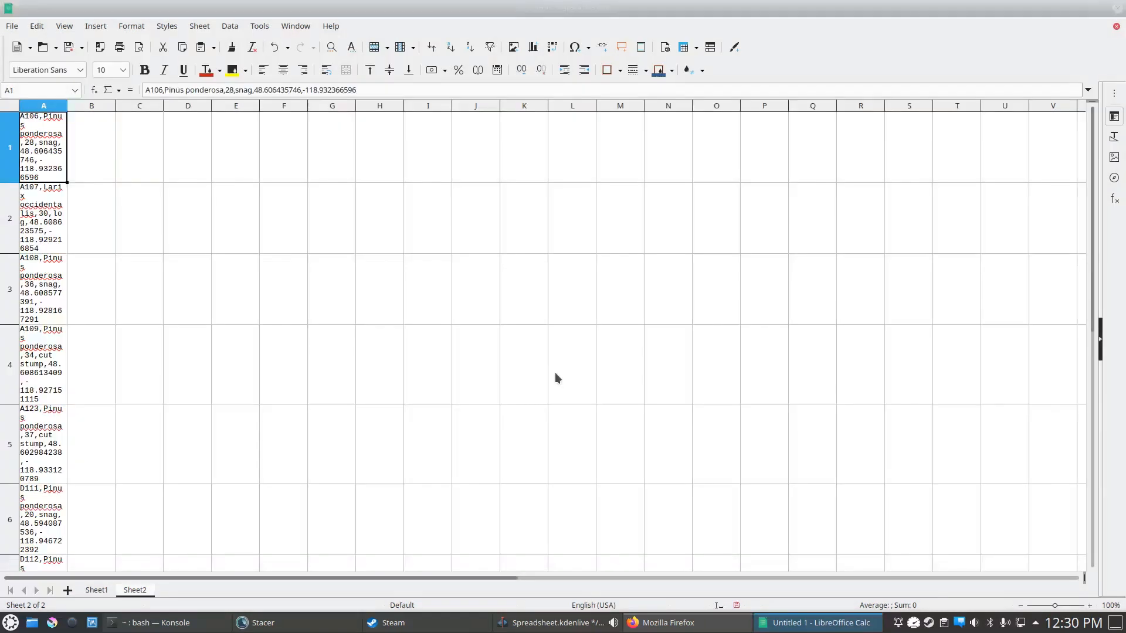
pyautogui.click(202, 246)
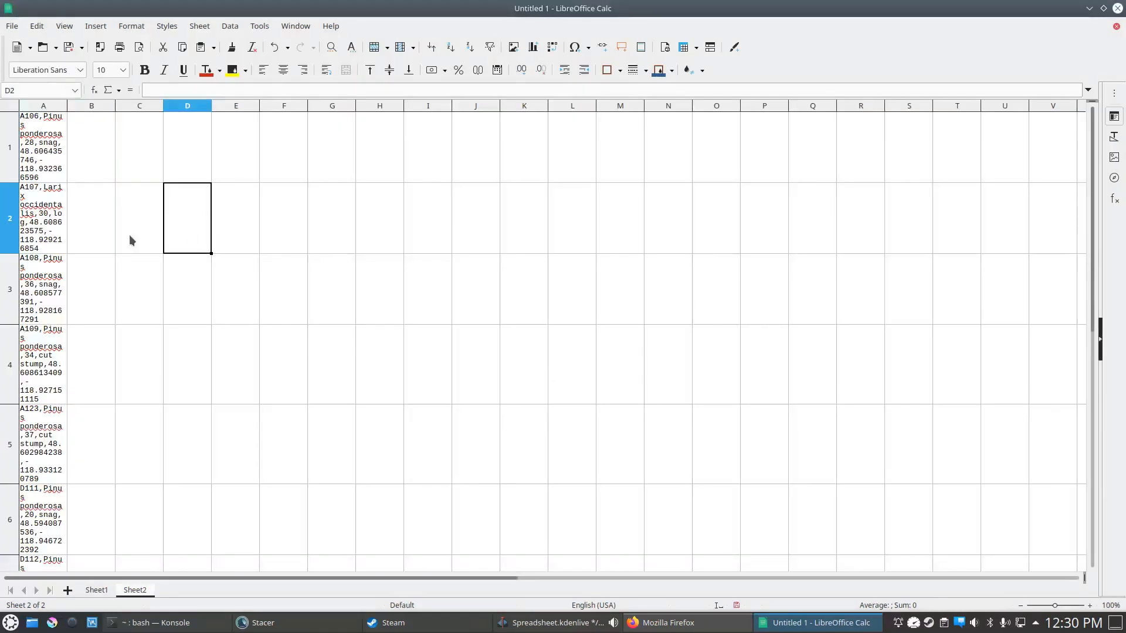
# Step: Start Text to Columns on column A and change the separator option from fixed width to Separated by
pyautogui.click(62, 166)
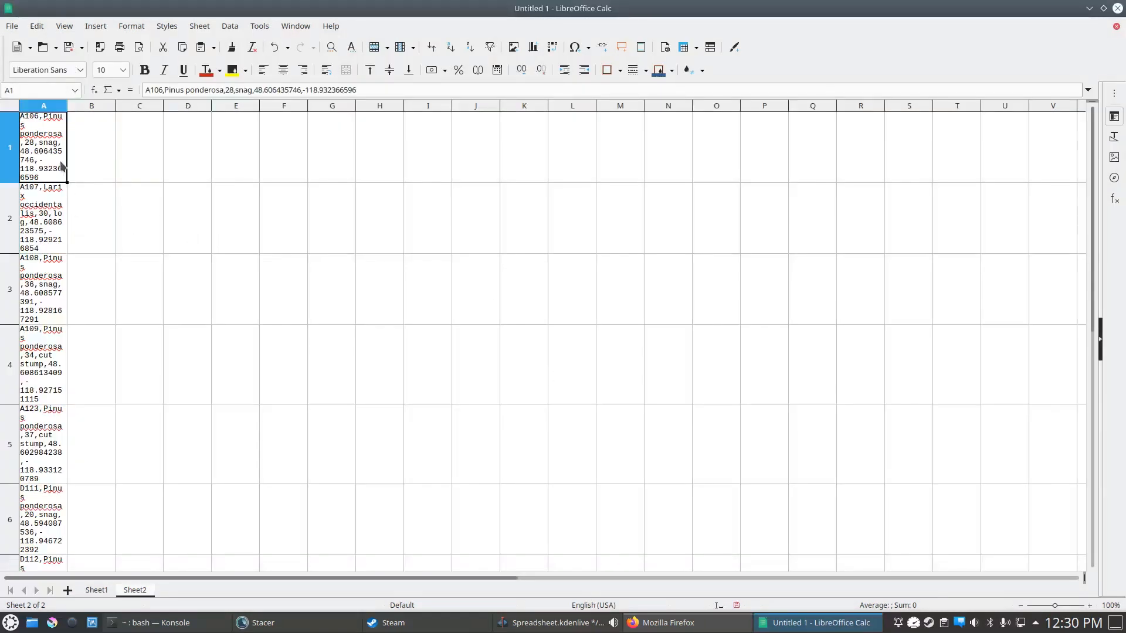
pyautogui.click(42, 107)
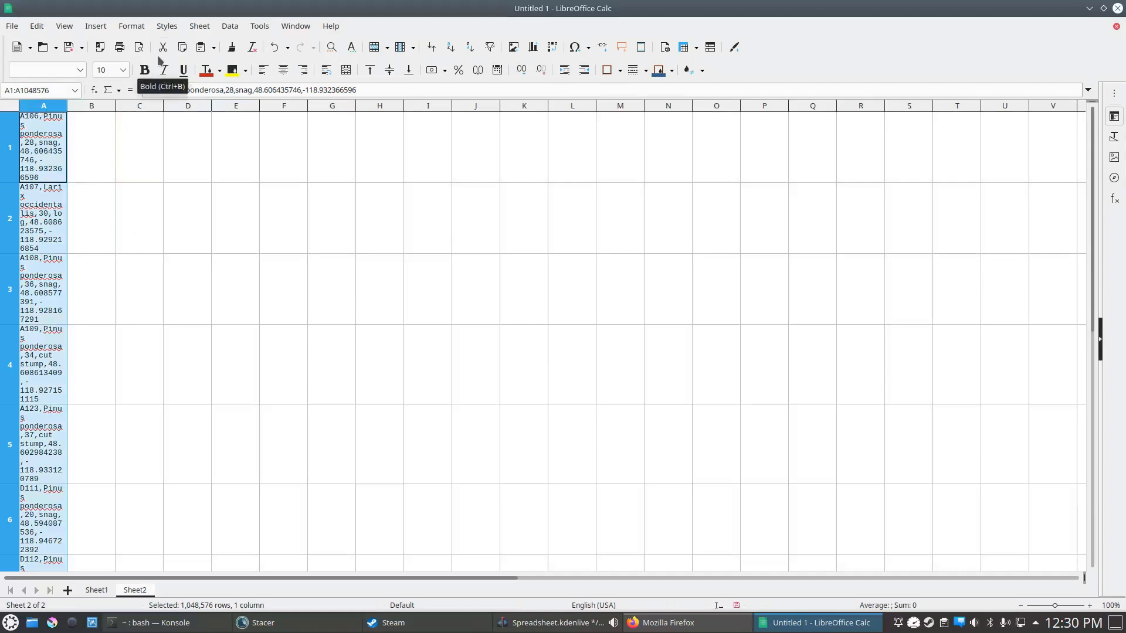
pyautogui.click(229, 27)
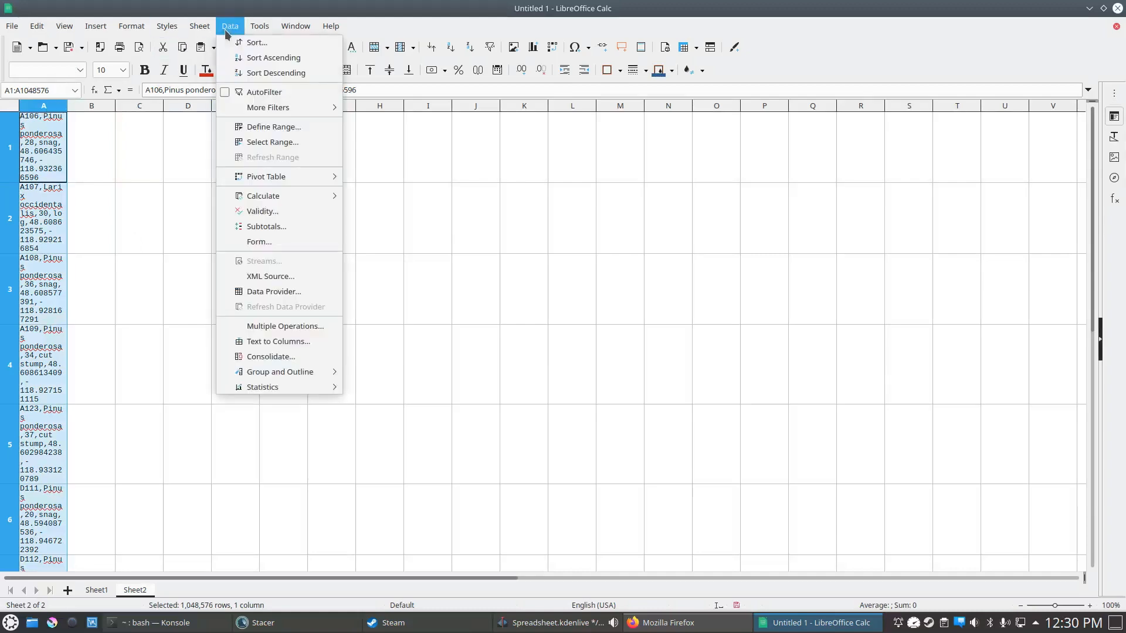
pyautogui.click(264, 342)
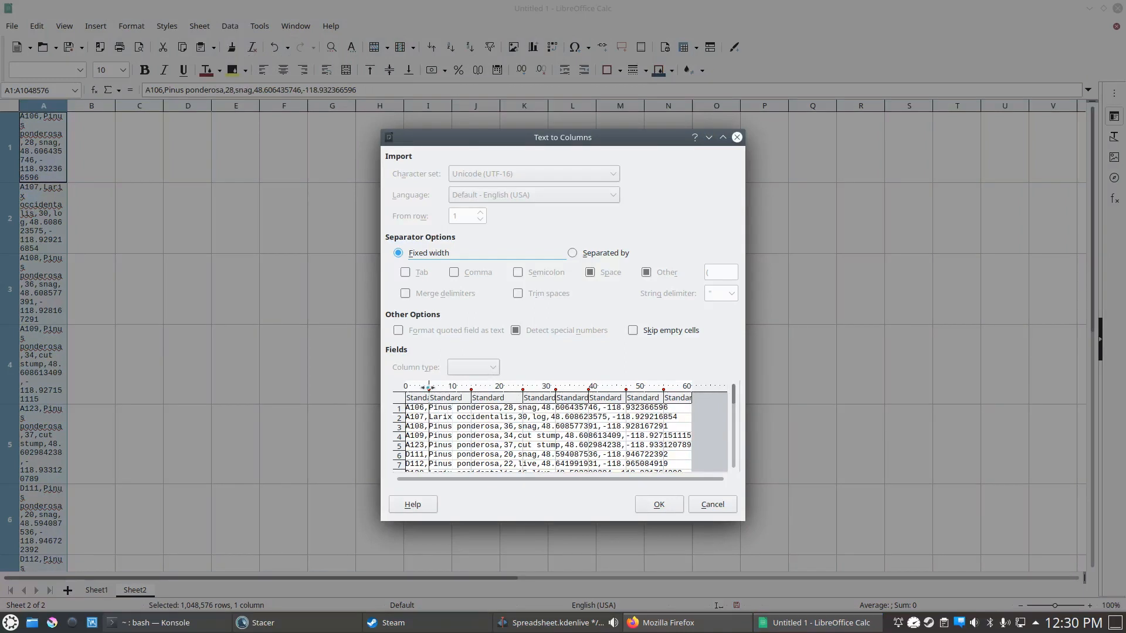
pyautogui.moveTo(428, 388); pyautogui.dragTo(632, 389)
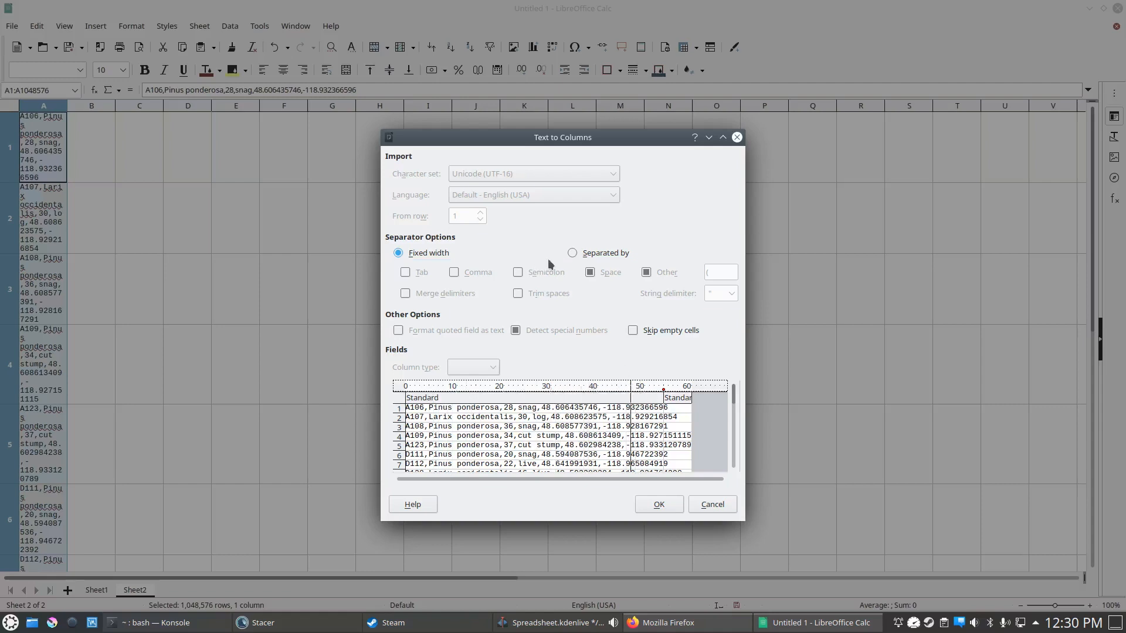
pyautogui.click(580, 257)
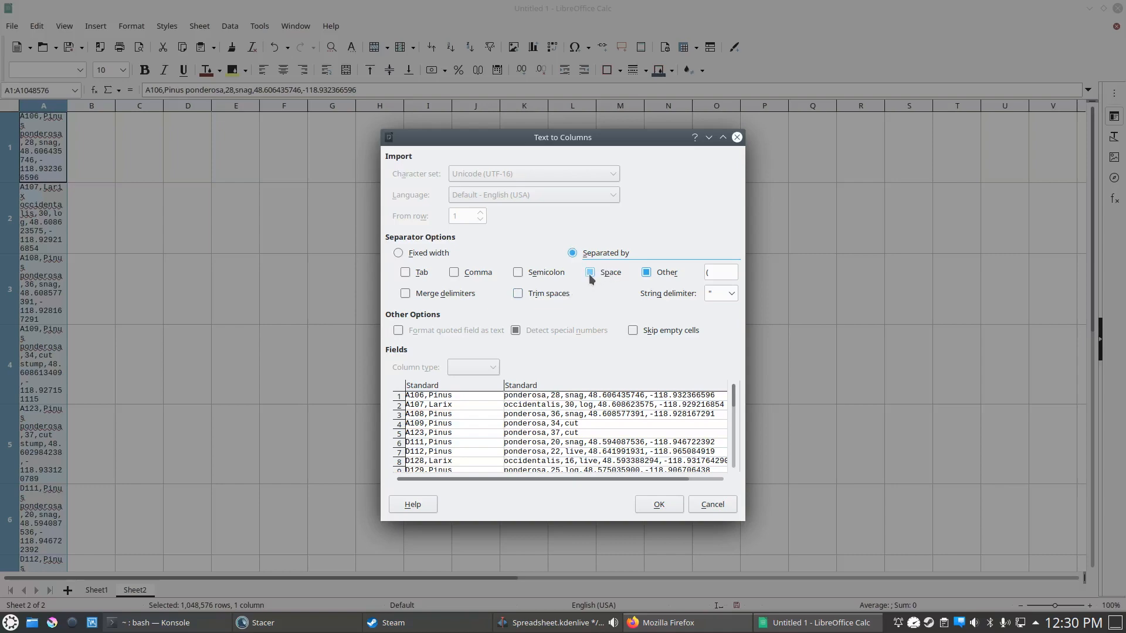
# Step: Check the record format on the source page in Firefox, and split column A in Calc with comma as the only separator
pyautogui.click(668, 622)
pyautogui.click(206, 360)
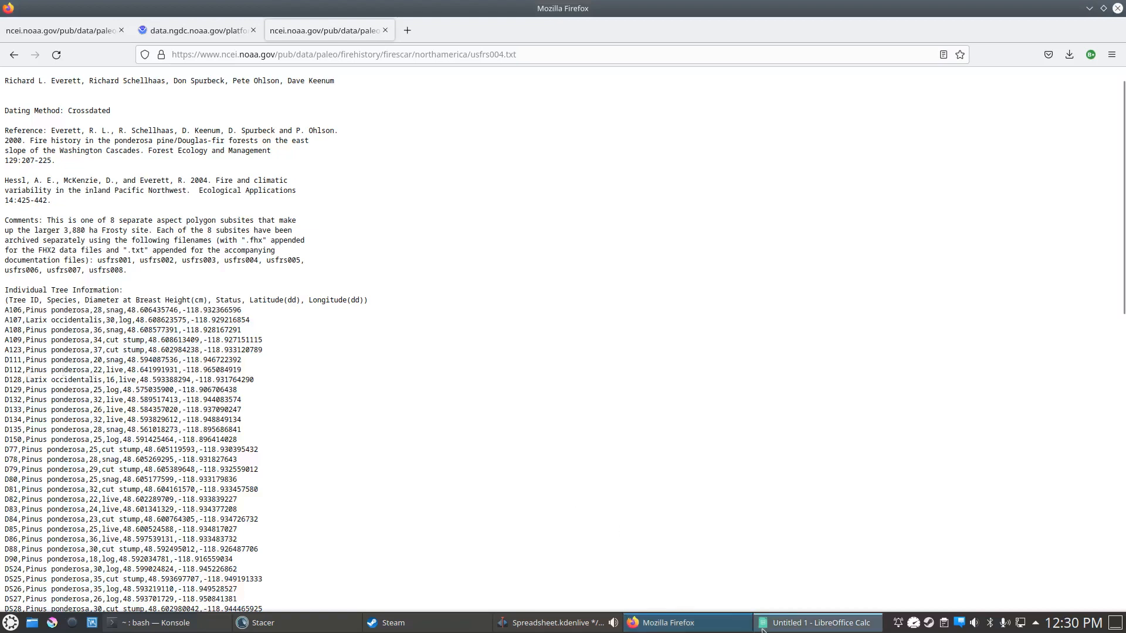
pyautogui.click(815, 625)
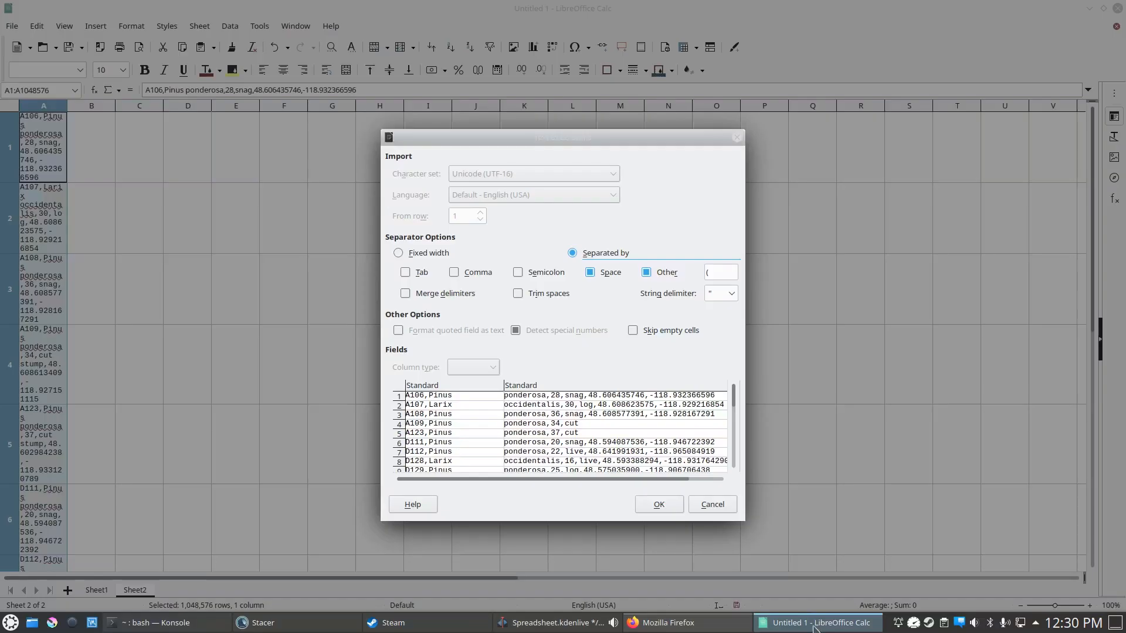
pyautogui.click(589, 273)
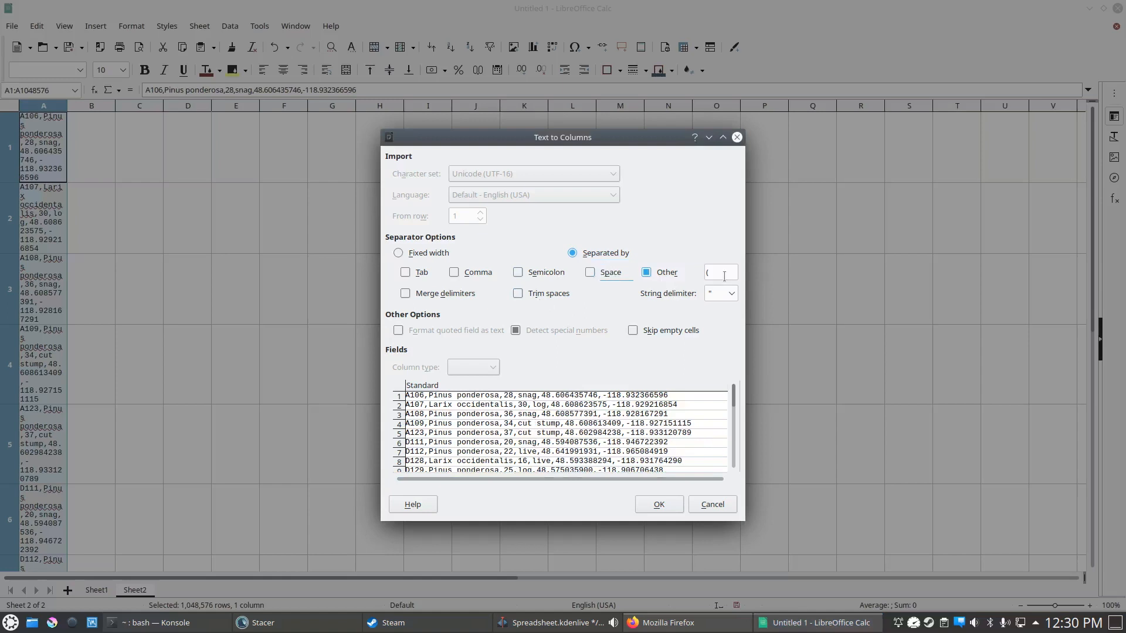
pyautogui.click(648, 274)
pyautogui.click(467, 276)
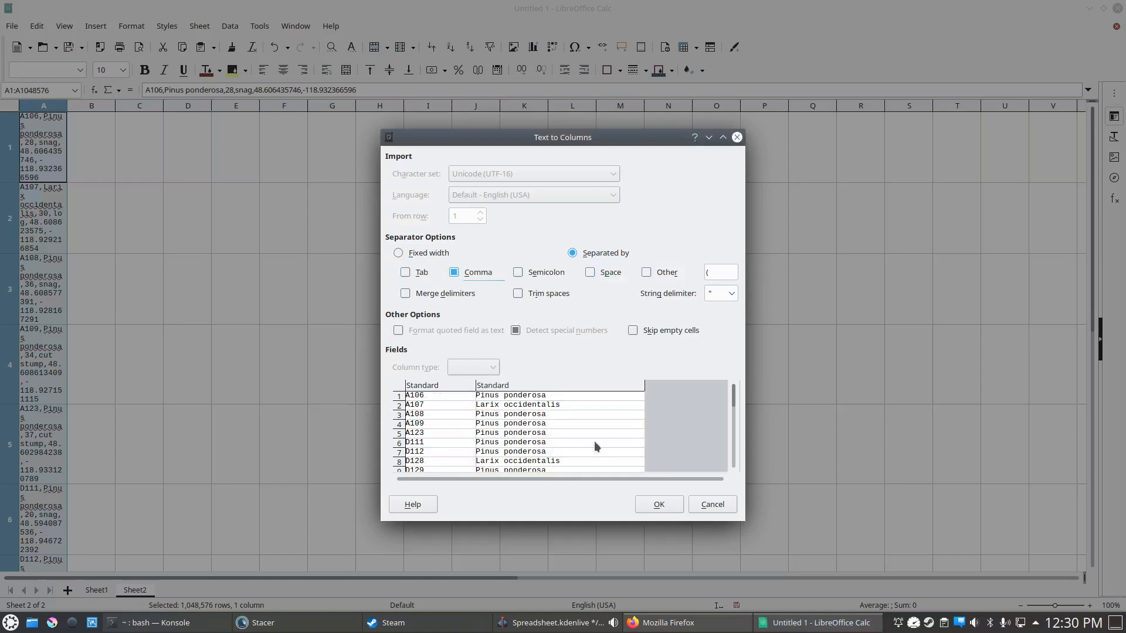
pyautogui.click(671, 508)
pyautogui.click(279, 354)
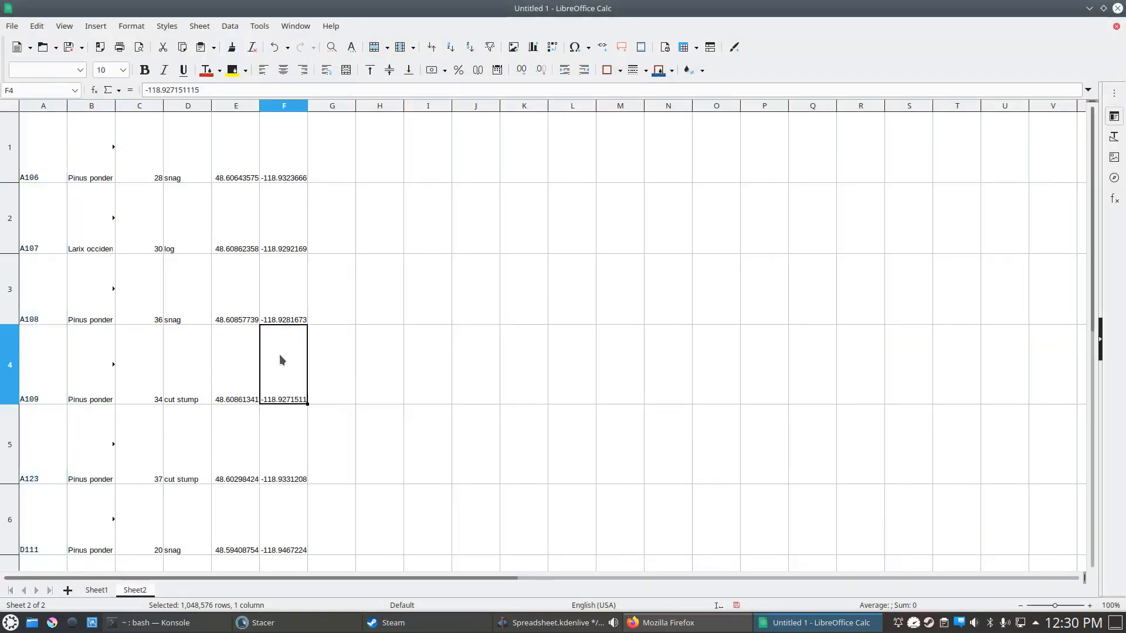
pyautogui.click(156, 220)
pyautogui.press('Up')
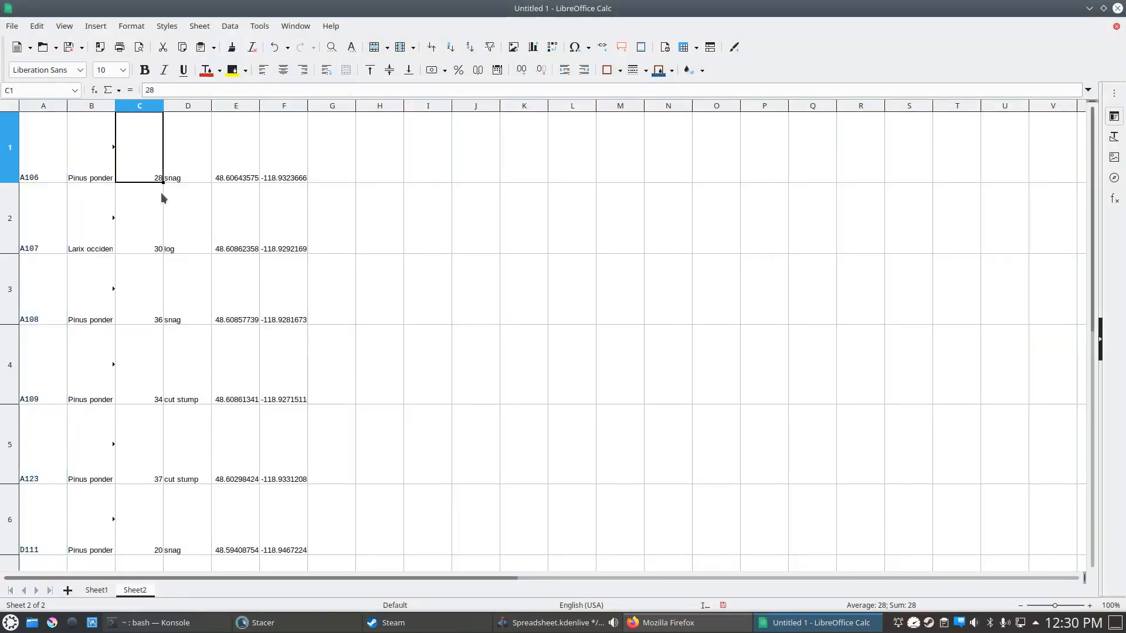
pyautogui.click(91, 189)
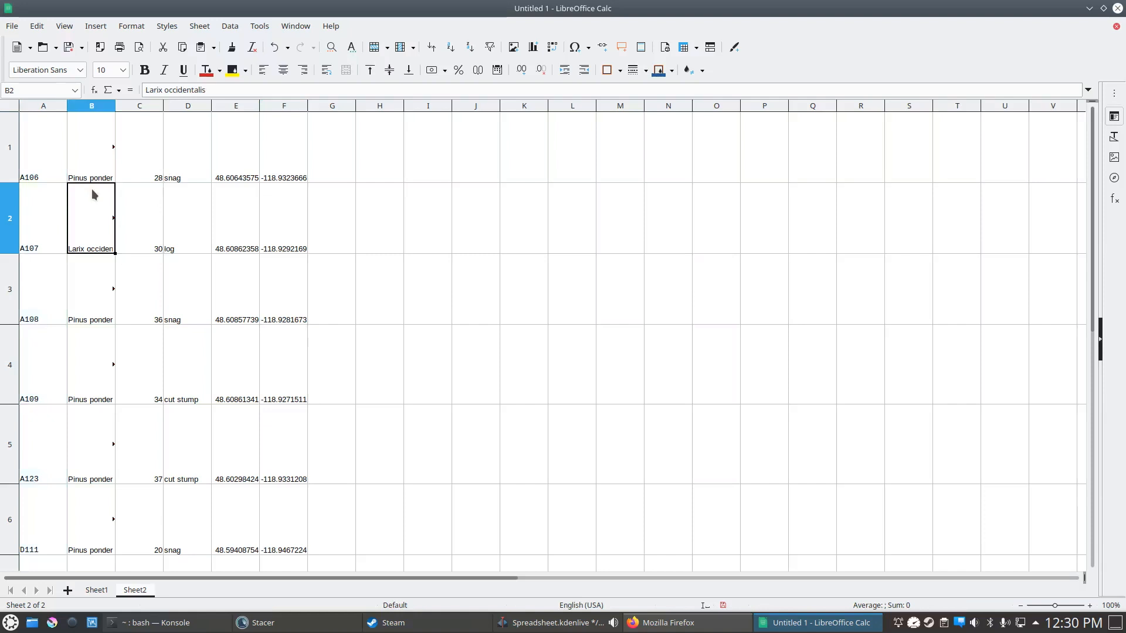
# Step: Set every row of the sheet to its optimal height with the default spacing, and deselect the sheet
pyautogui.hotkey('ctrl', 'a')
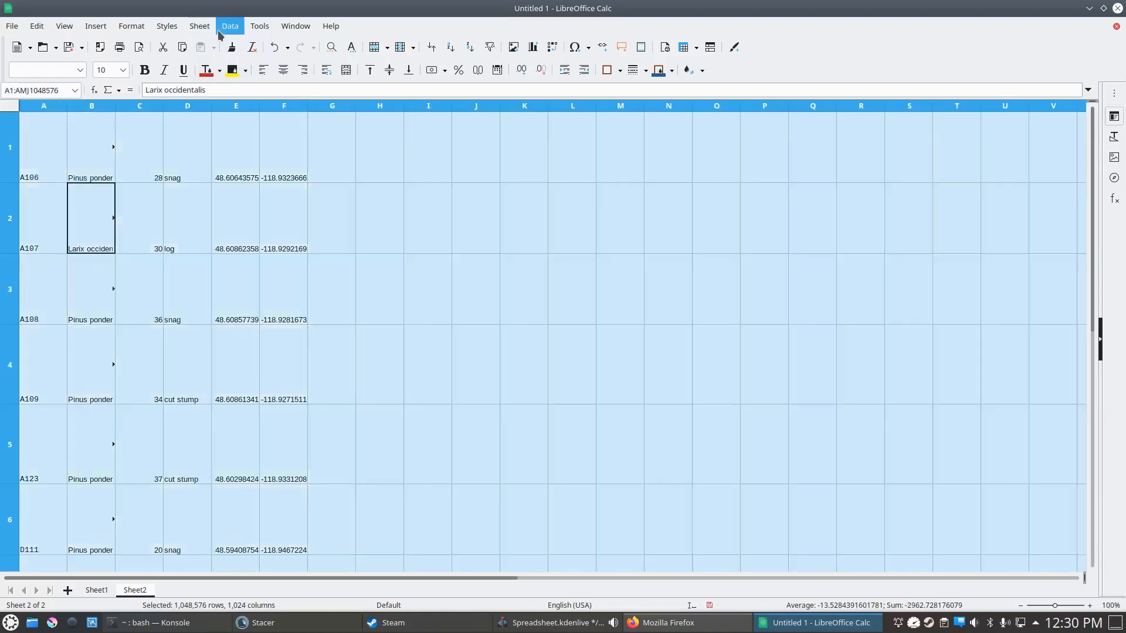
pyautogui.click(228, 26)
pyautogui.click(229, 26)
pyautogui.click(387, 48)
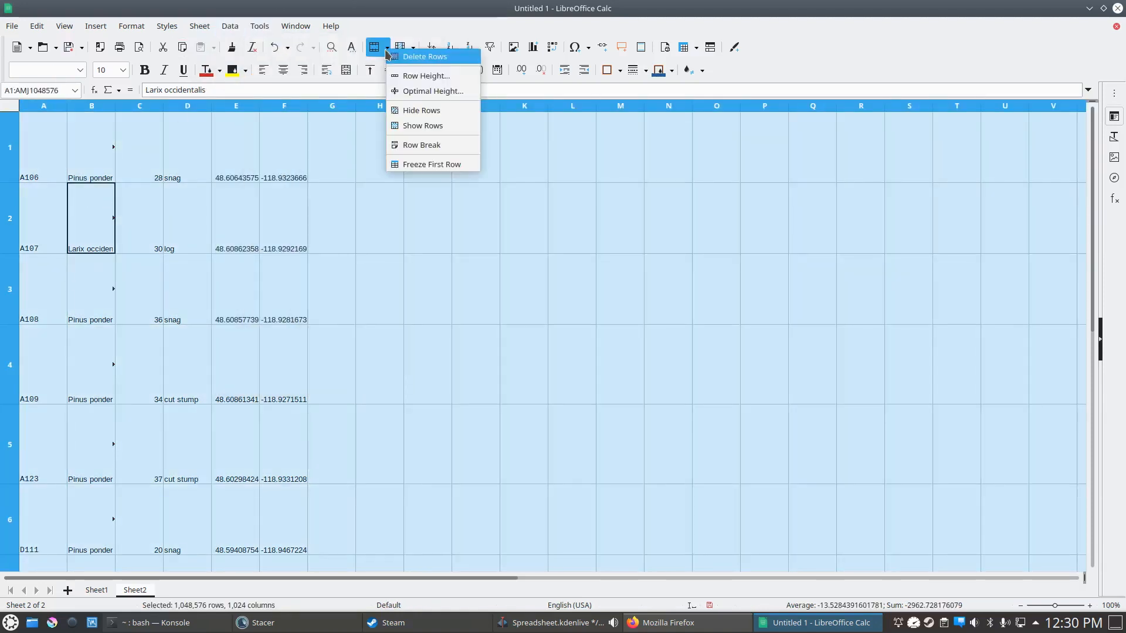
pyautogui.click(410, 91)
pyautogui.press('Return')
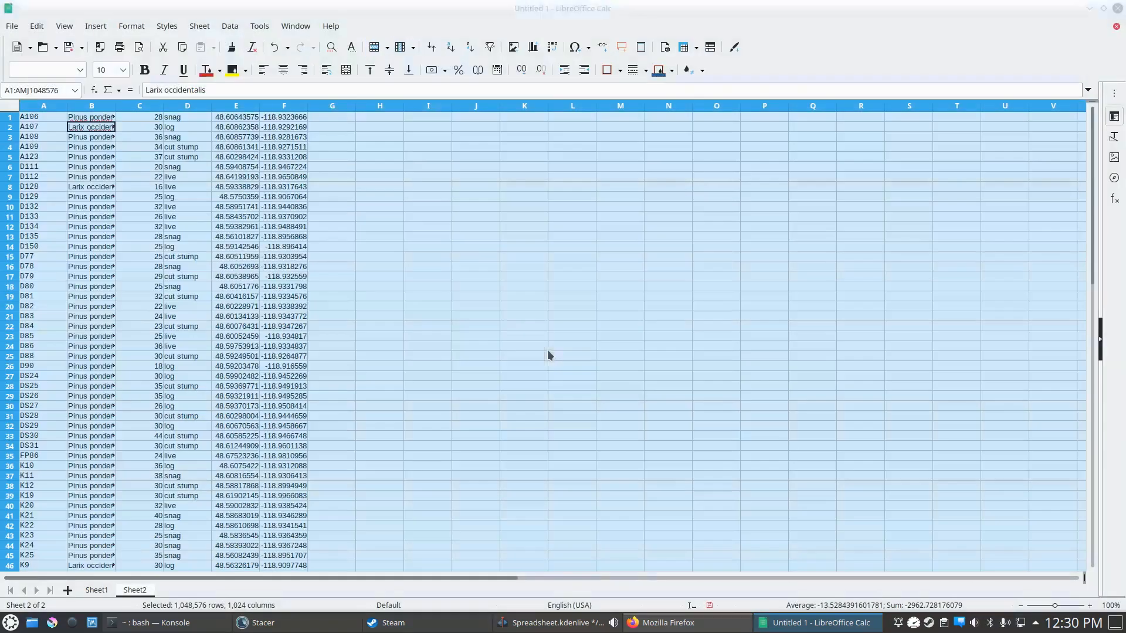
pyautogui.click(194, 236)
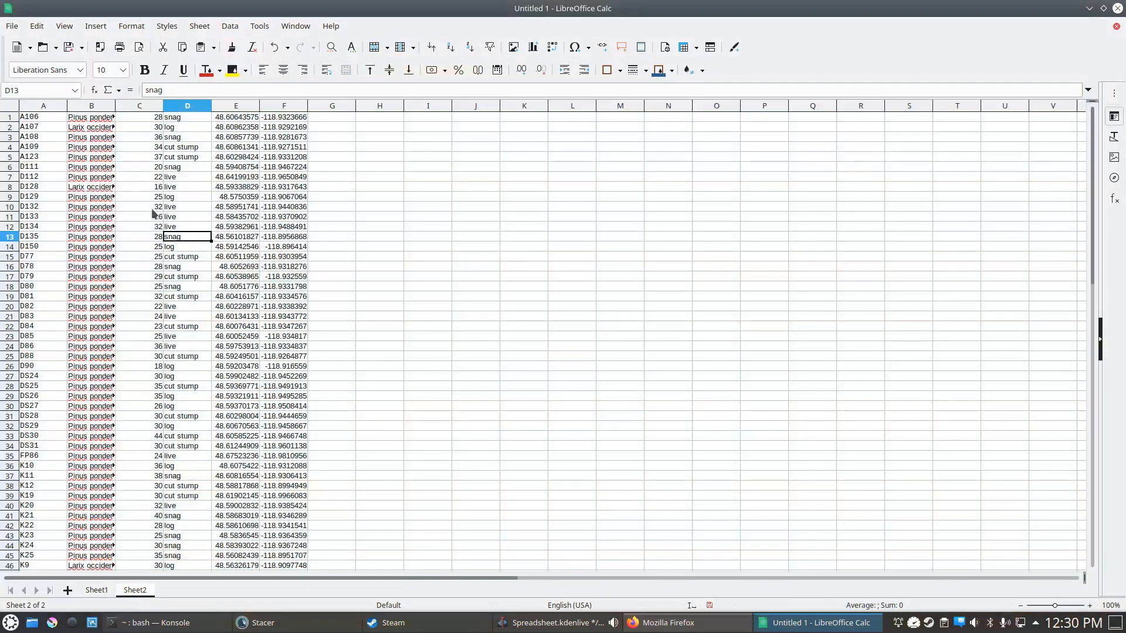
# Step: Fit columns B, C and D closely to their contents, narrowing the species column slightly more by hand
pyautogui.doubleClick(115, 106)
pyautogui.click(143, 148)
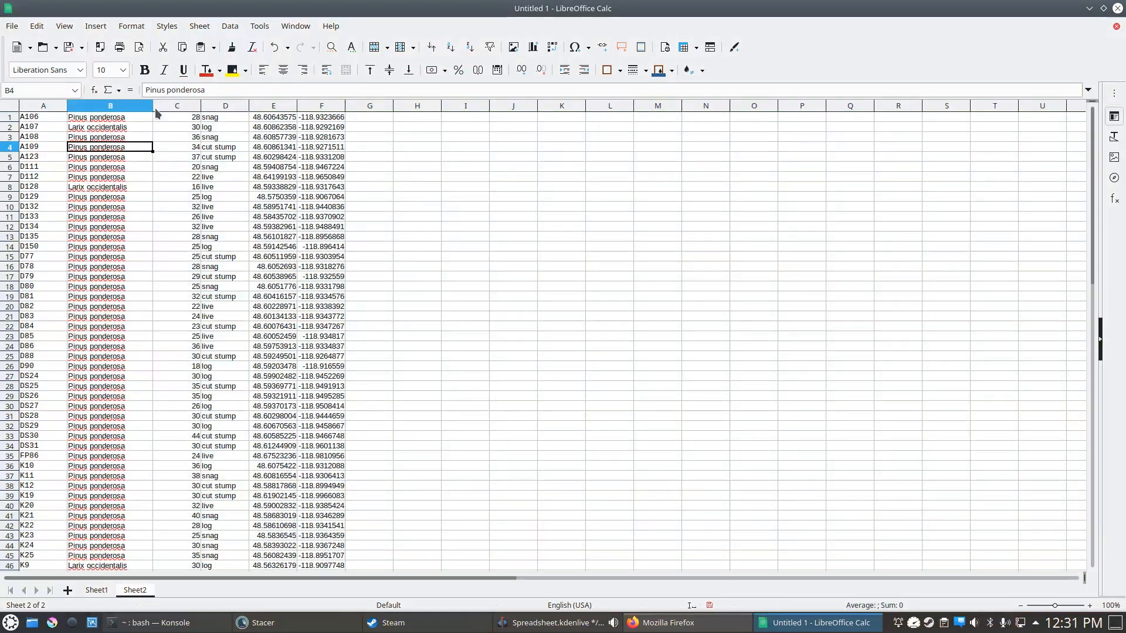
pyautogui.moveTo(154, 109); pyautogui.dragTo(141, 109)
pyautogui.click(206, 186)
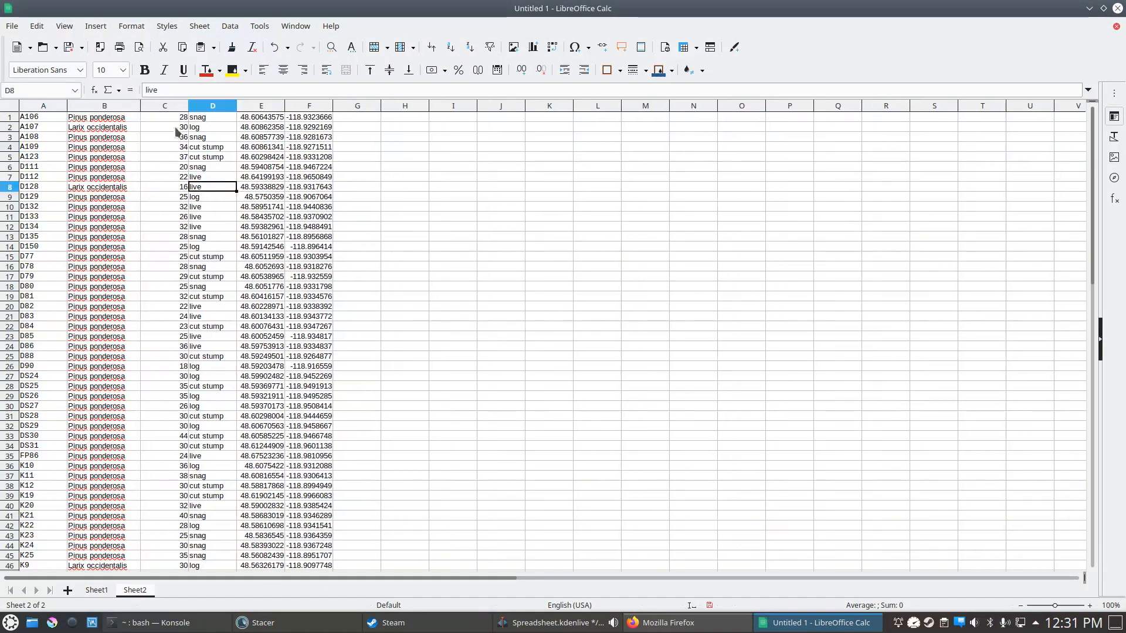
pyautogui.doubleClick(188, 108)
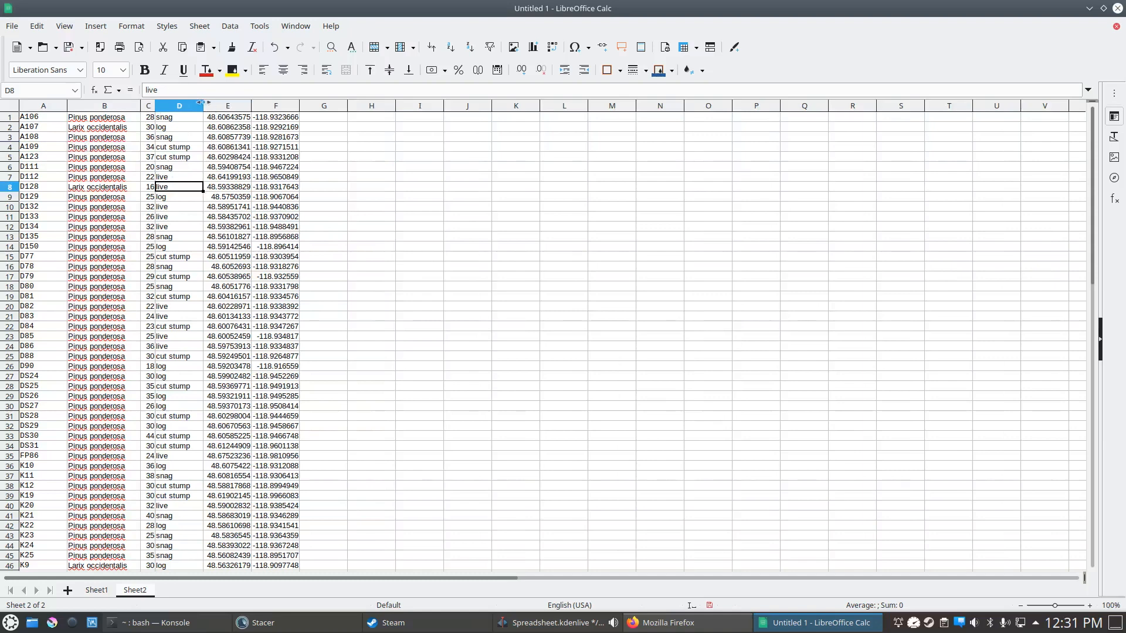
pyautogui.click(240, 169)
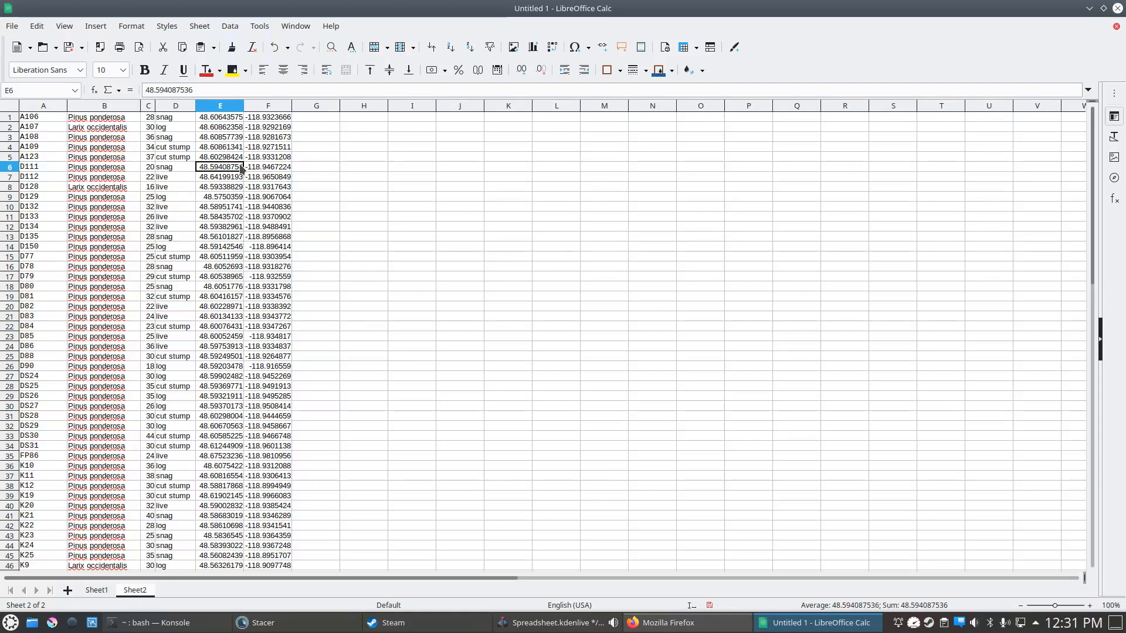
pyautogui.click(260, 147)
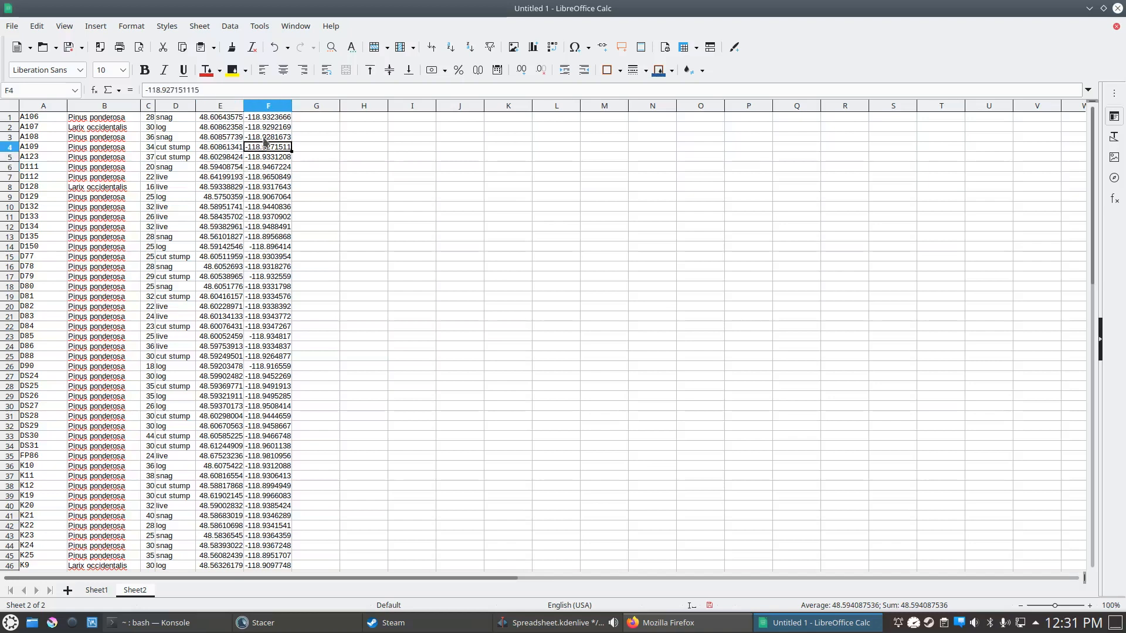
pyautogui.click(215, 139)
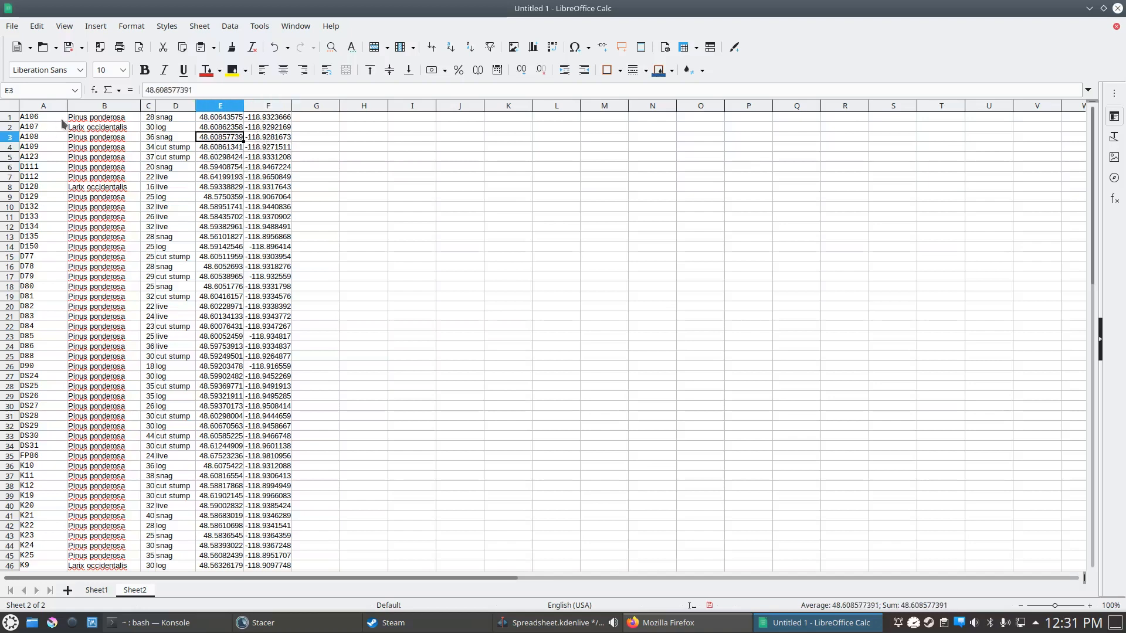
pyautogui.moveTo(44, 117); pyautogui.dragTo(276, 519)
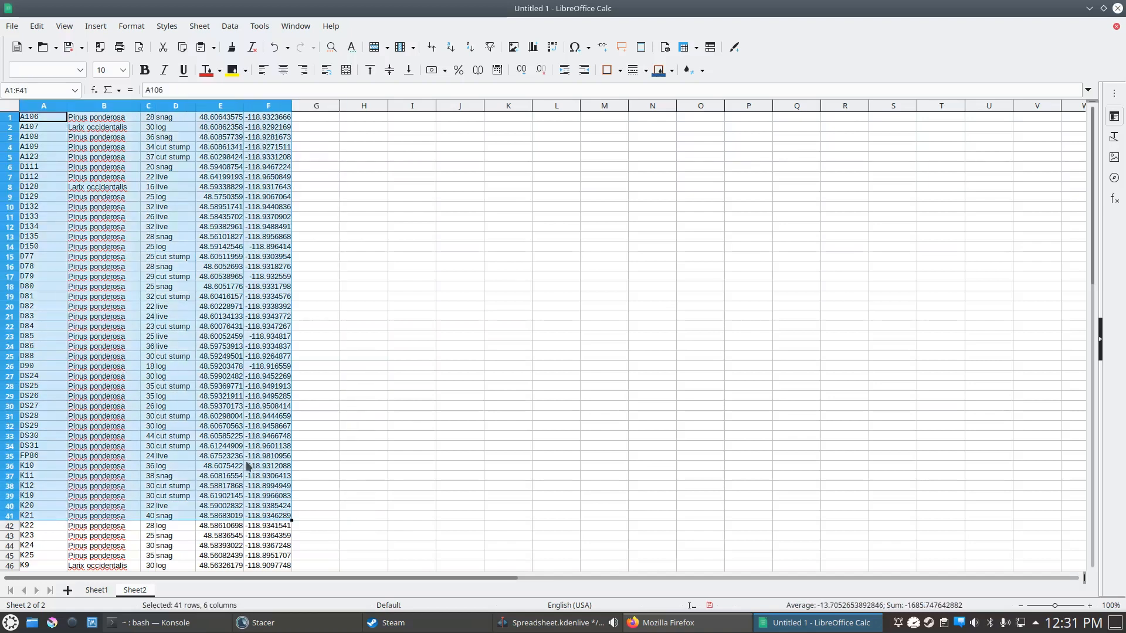
pyautogui.click(286, 379)
pyautogui.click(271, 117)
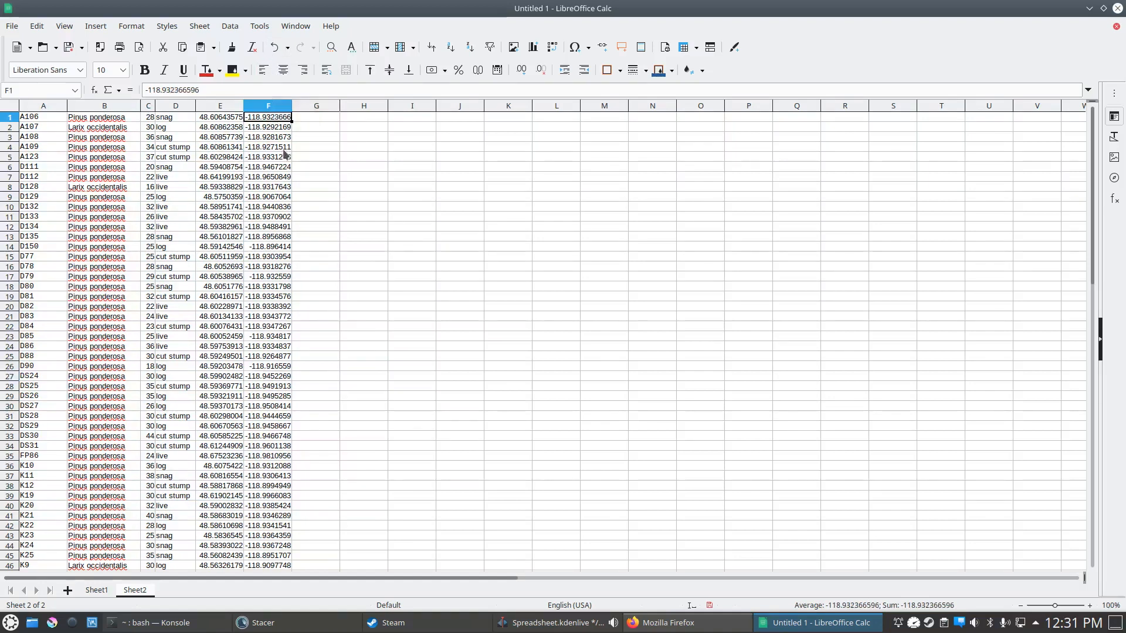
# Step: Split the longitude values in column F at the decimal point using Text to Columns, adding "." as another separator beside comma
pyautogui.click(270, 106)
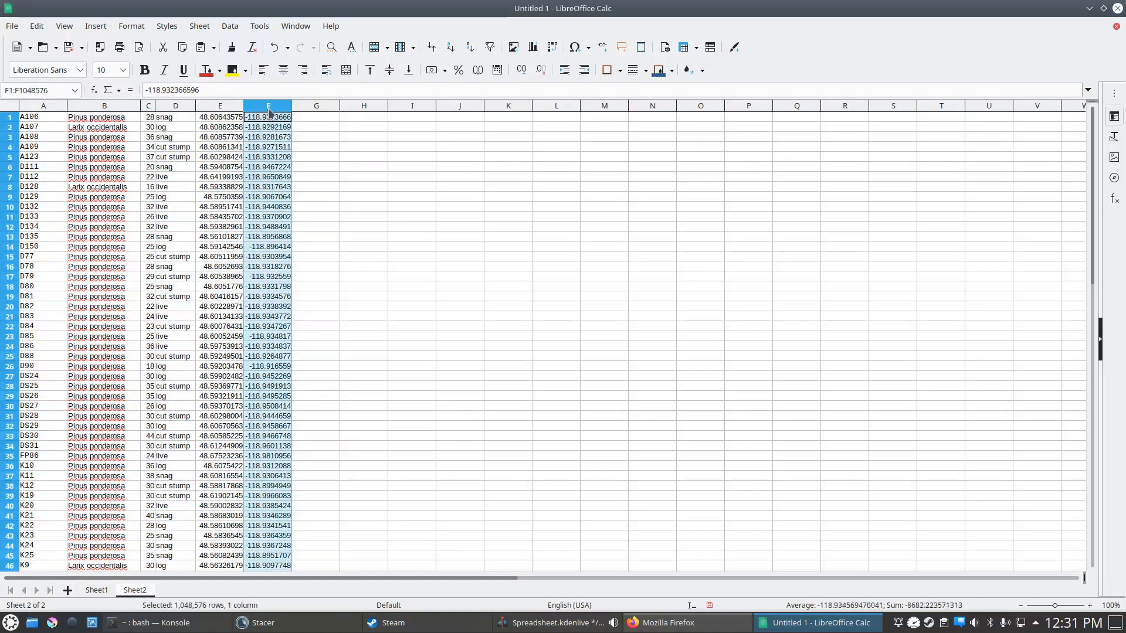
pyautogui.click(230, 26)
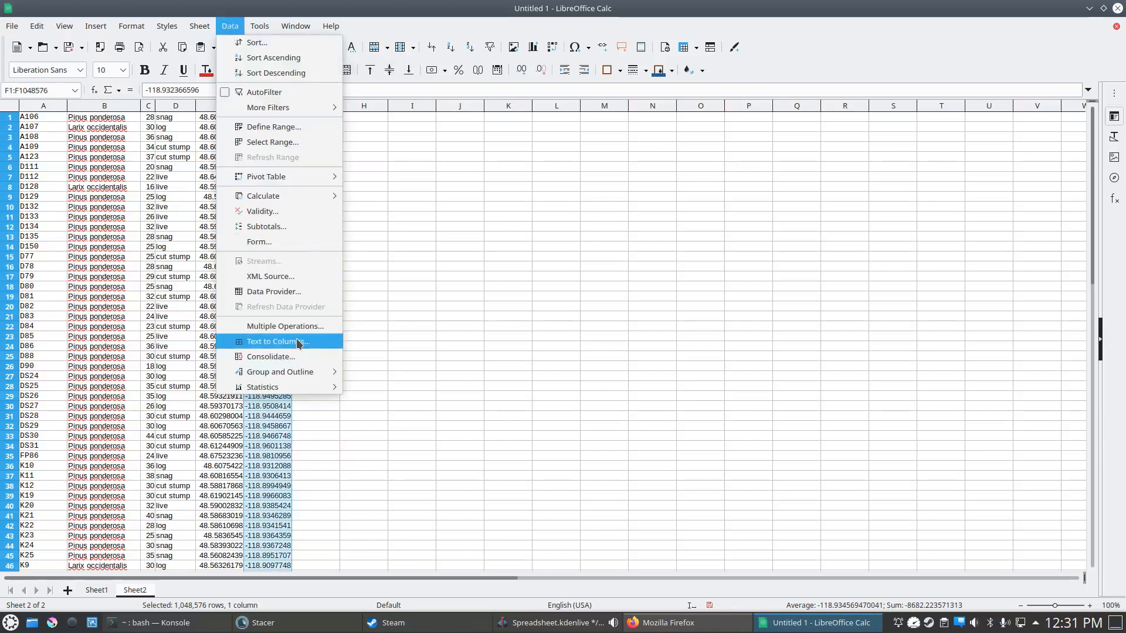
pyautogui.click(276, 341)
pyautogui.click(431, 386)
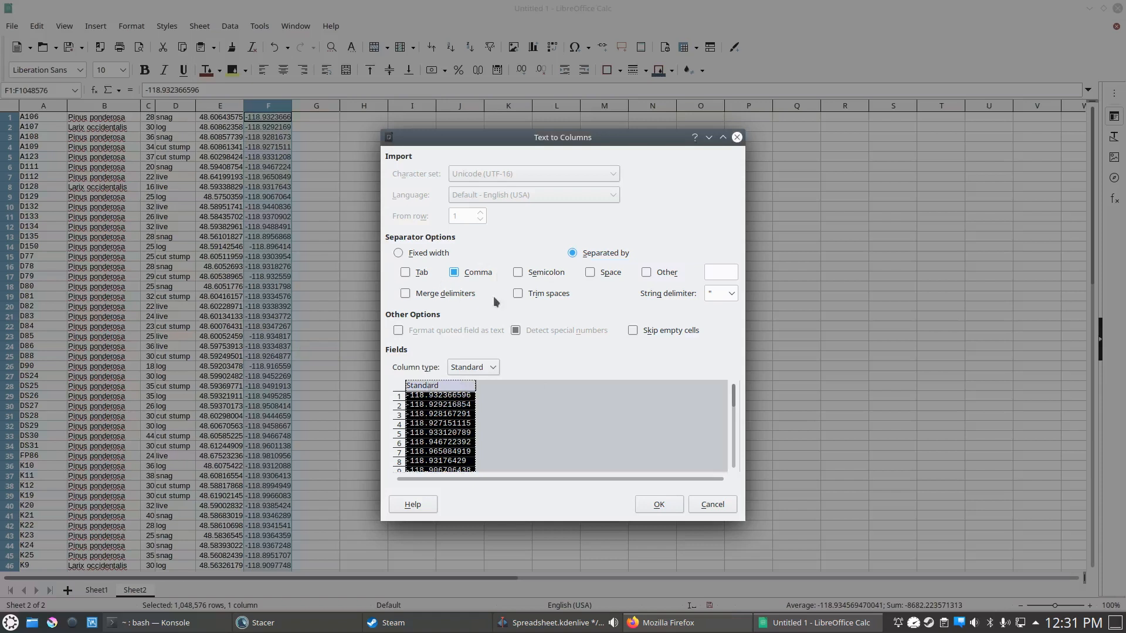
pyautogui.click(728, 272)
pyautogui.write('.')
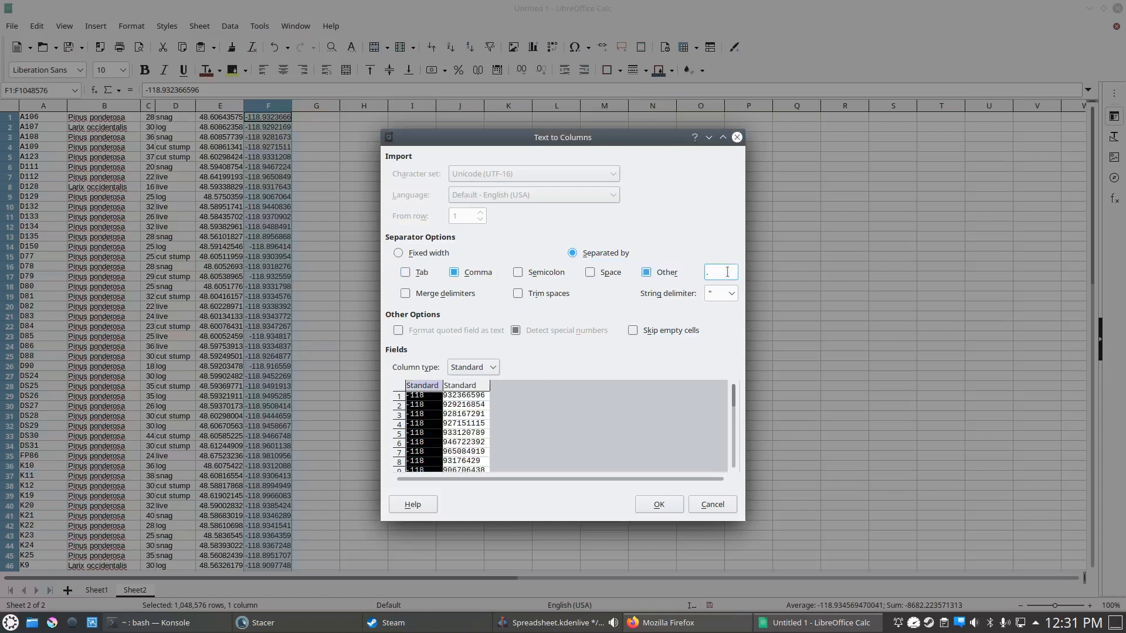
pyautogui.click(660, 506)
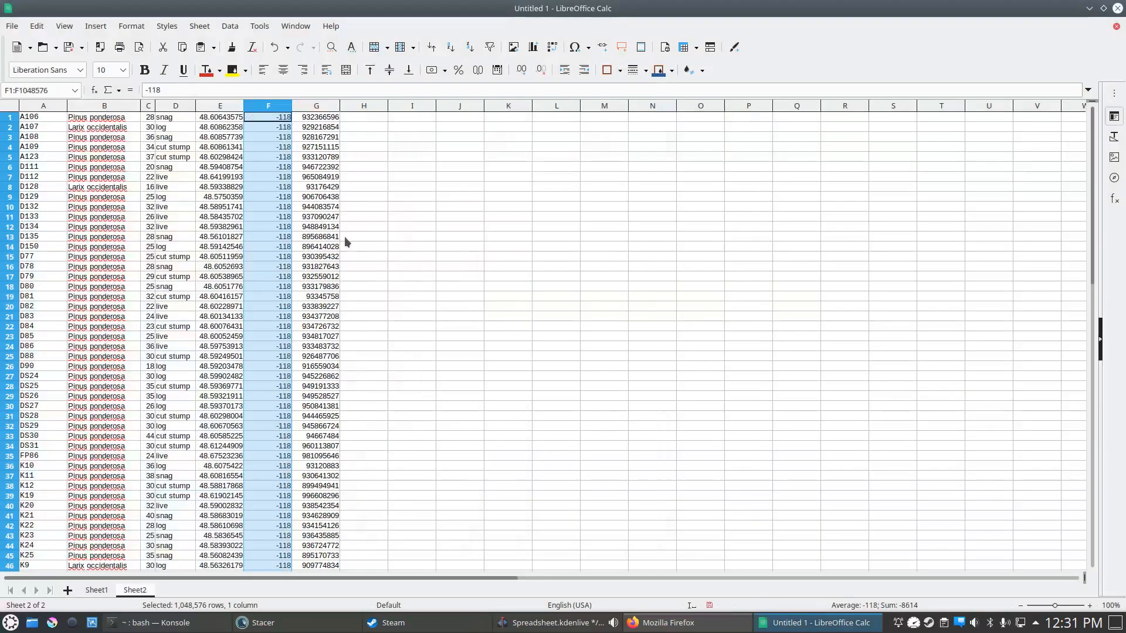
pyautogui.click(323, 217)
pyautogui.click(317, 137)
pyautogui.moveTo(314, 118); pyautogui.dragTo(323, 249)
pyautogui.click(324, 248)
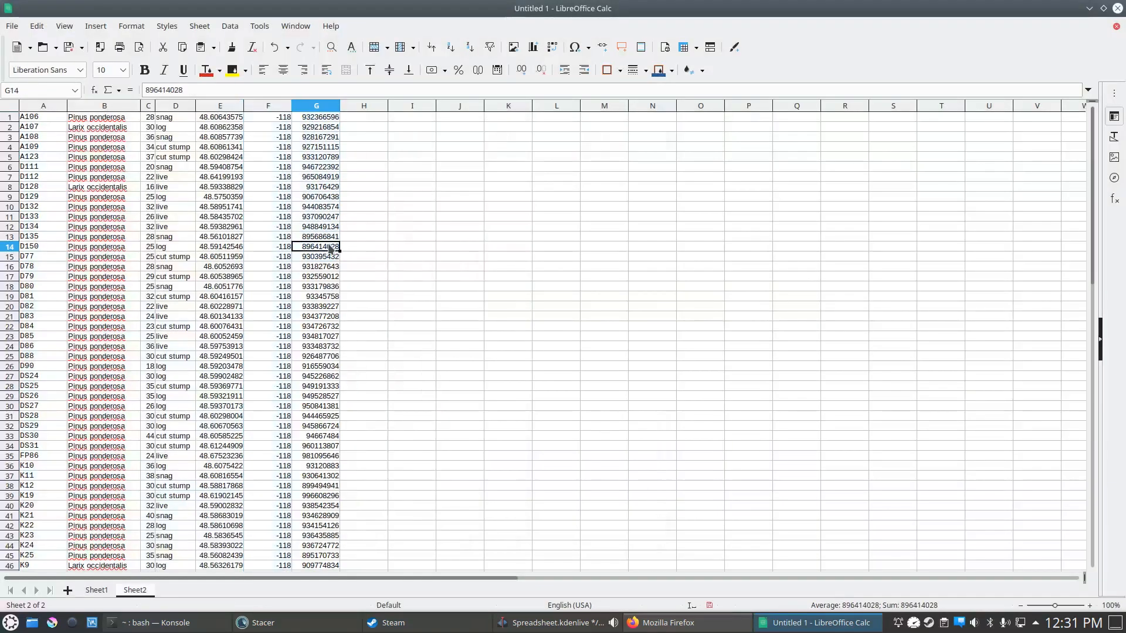